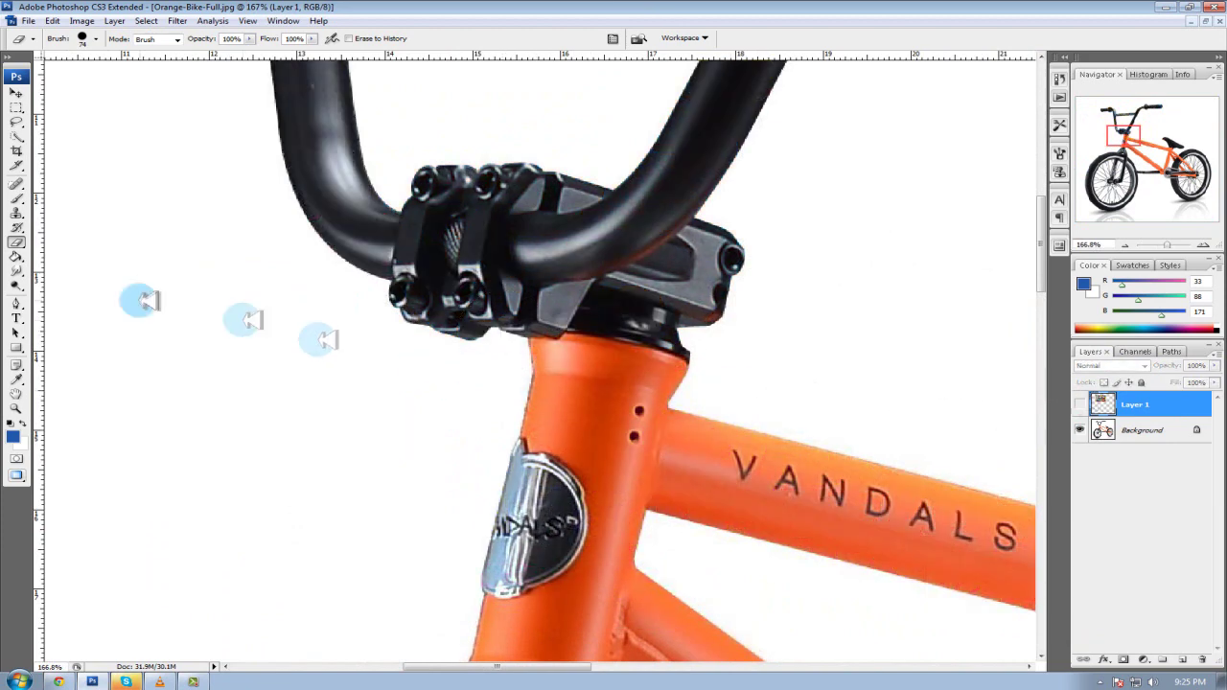
Switch to the Pen Tool to trace the handlebar path.
left_click(16, 304)
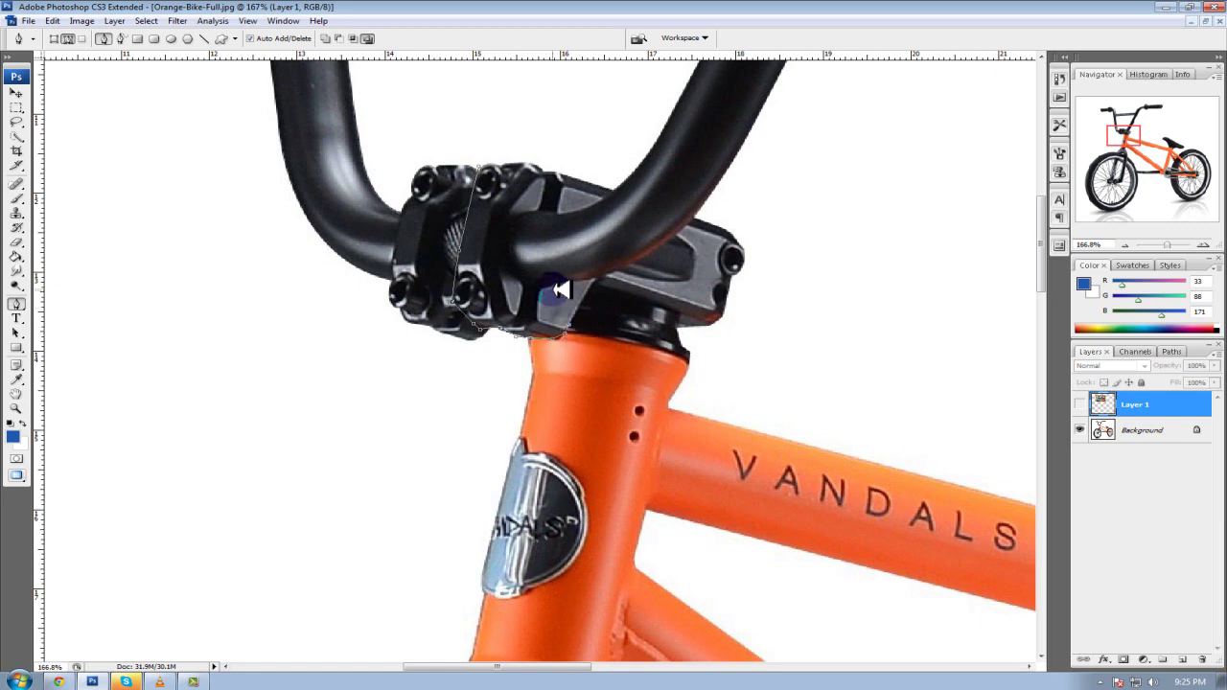
Start the pen path with curved anchors along the stem and right handlebar tube.
scroll(454, 252, "up", 3)
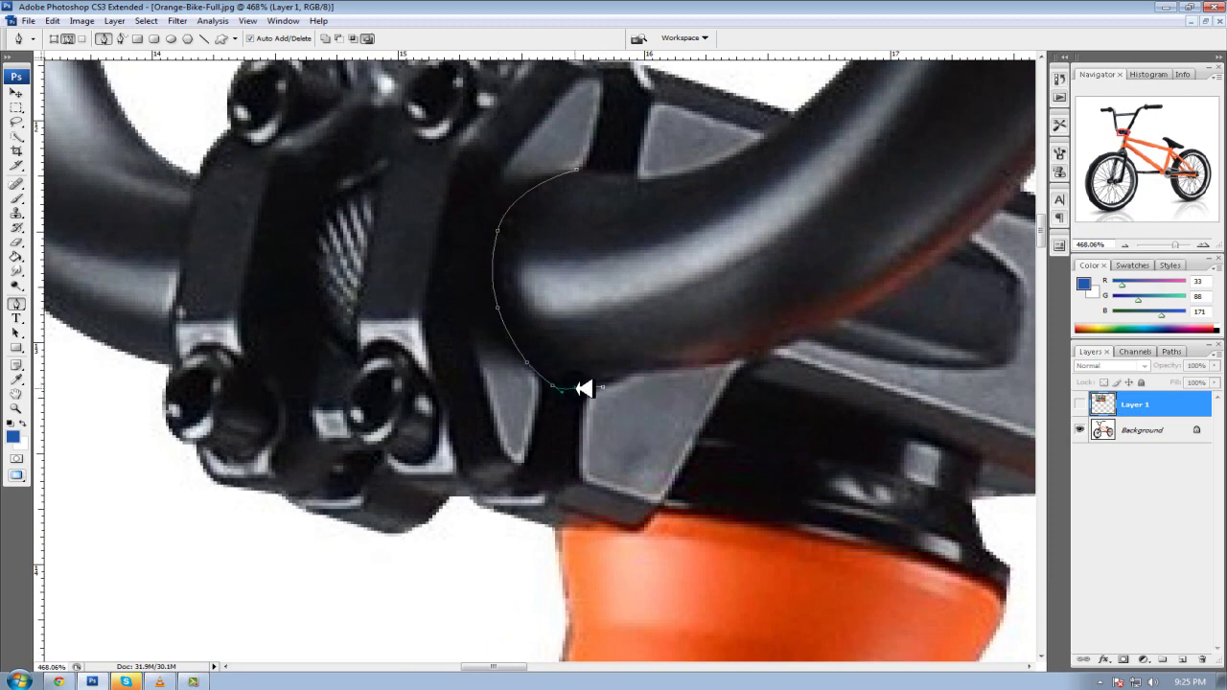
scroll(720, 367, "up", 1)
left_click_drag(494, 666, 521, 666)
left_click_drag(487, 335, 603, 261)
scroll(592, 264, "down", 3)
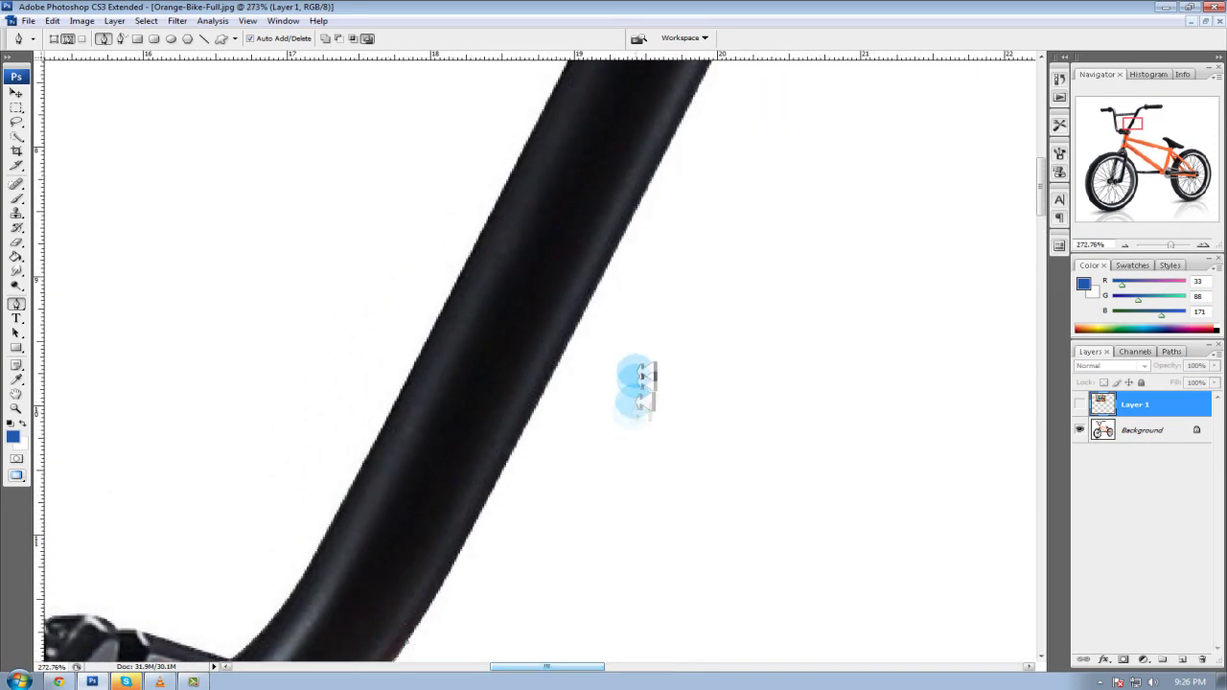
left_click(694, 109)
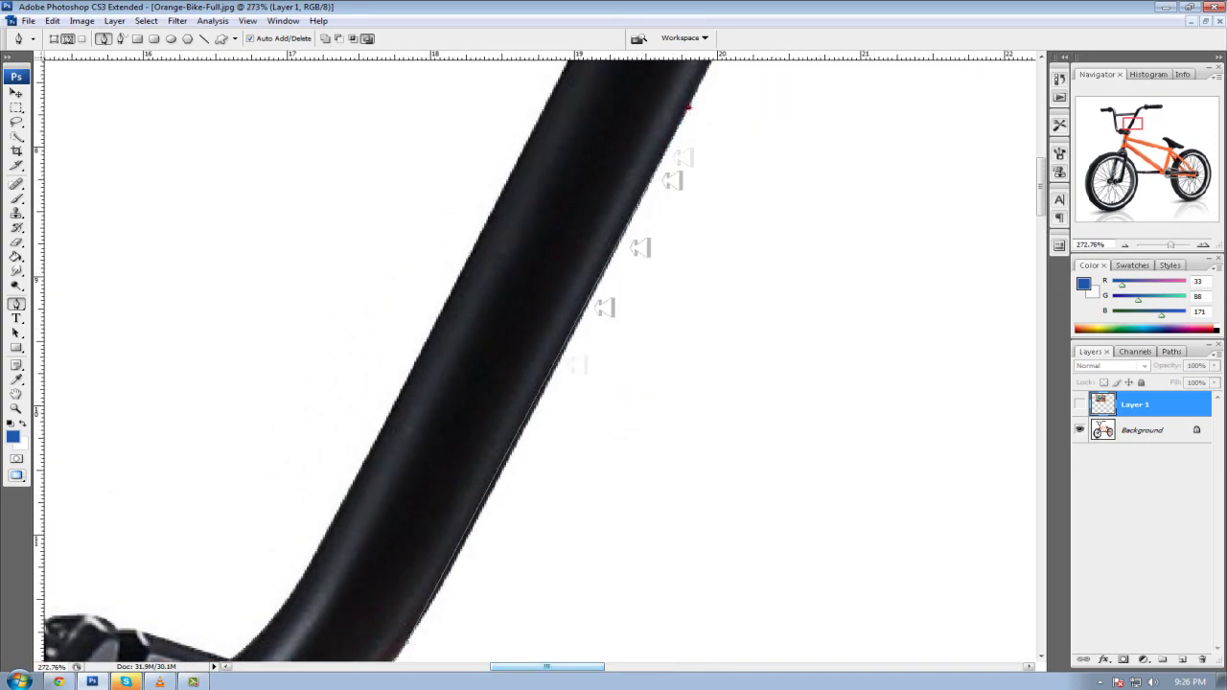
left_click_drag(685, 396, 916, 265)
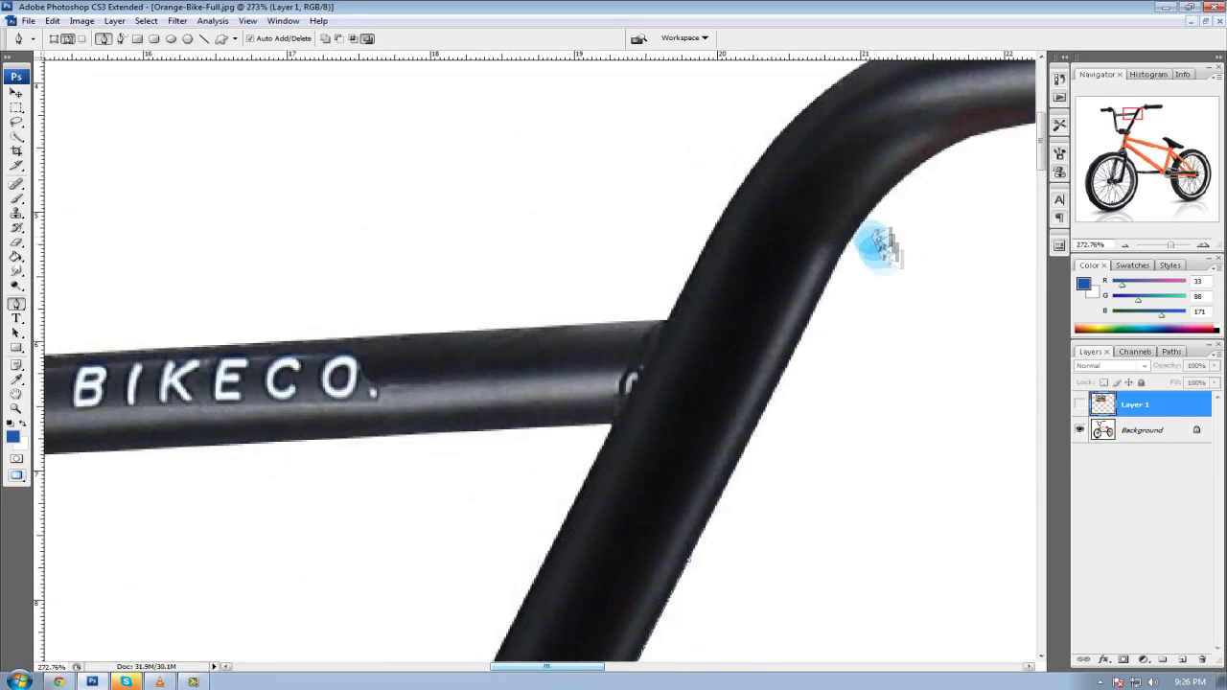
Extend the path over the handlebar bend to the grip flange and grip's bottom edge.
left_click_drag(562, 671, 610, 671)
scroll(630, 265, "up", 2)
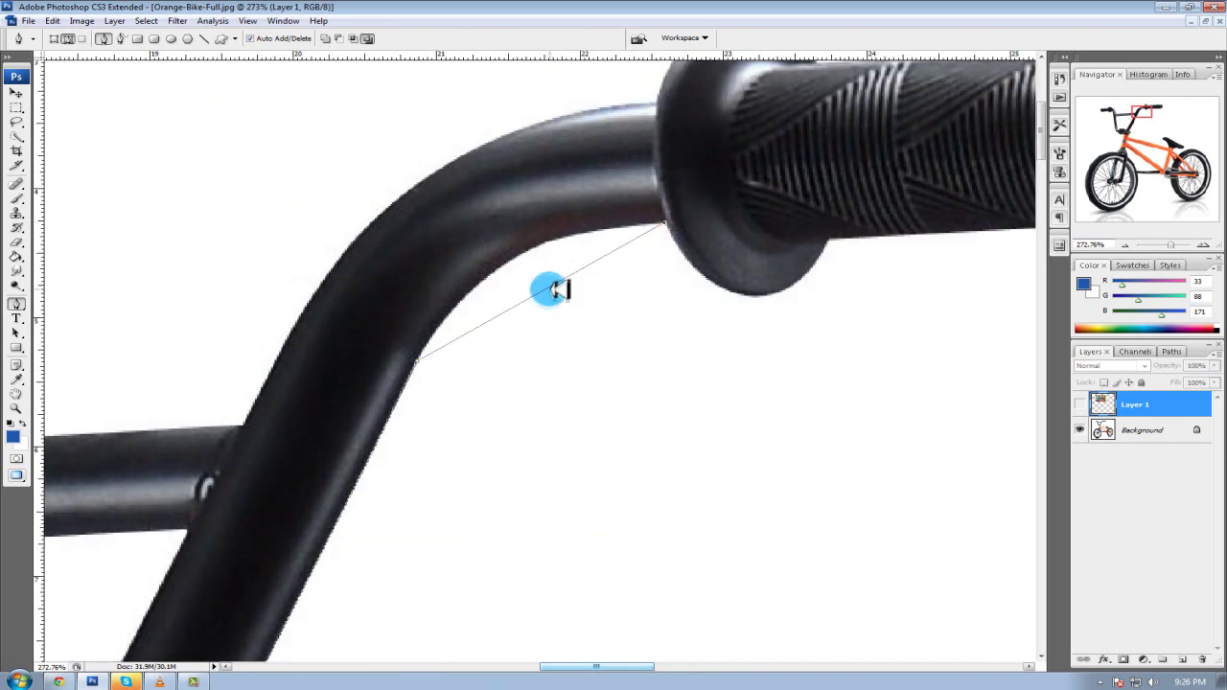
left_click_drag(513, 260, 575, 227)
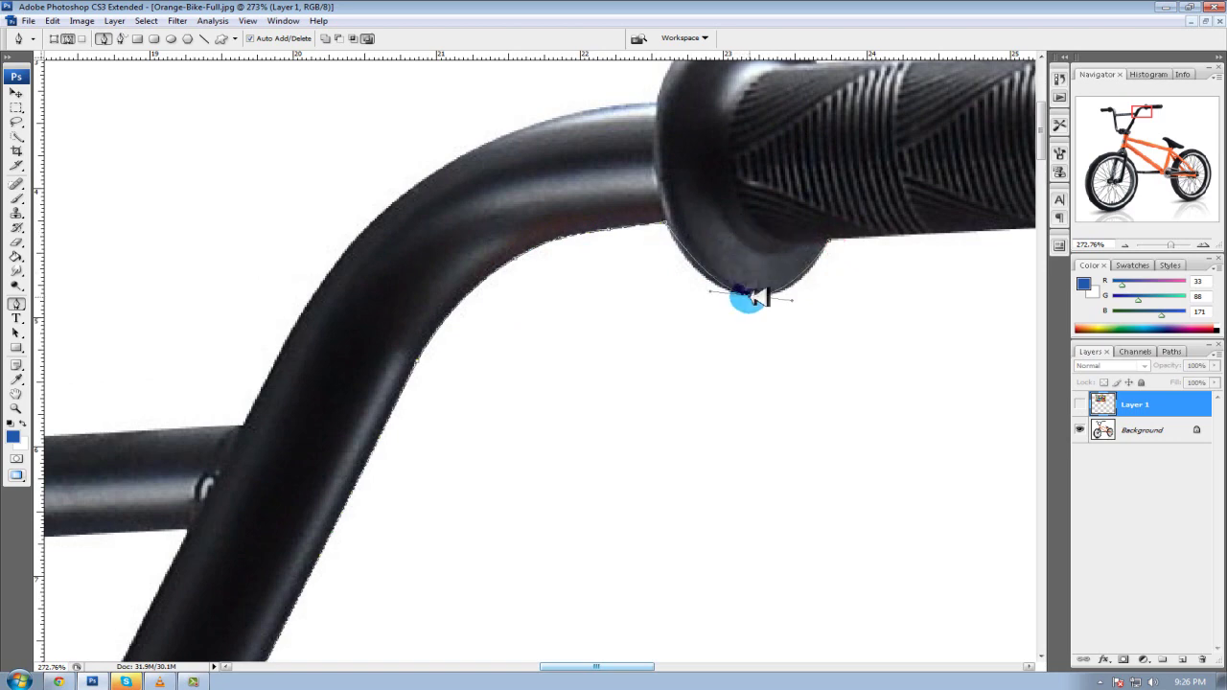
left_click_drag(616, 665, 698, 665)
left_click(773, 220)
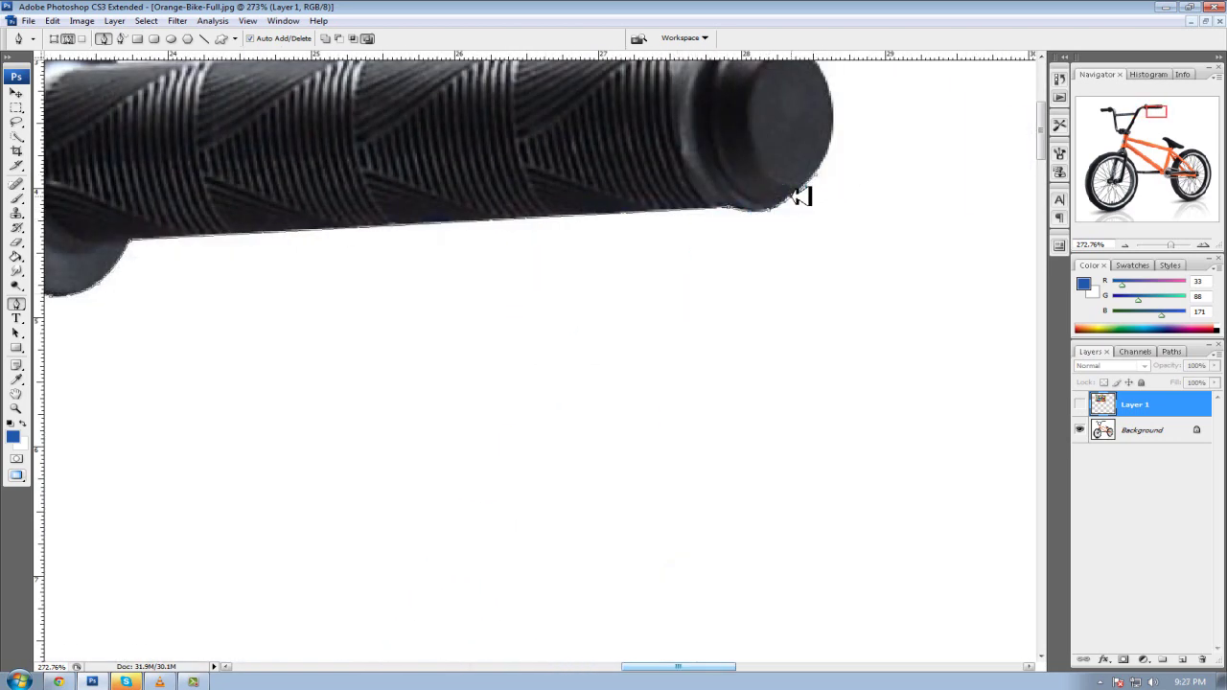
scroll(844, 187, "up", 4)
left_click_drag(823, 273, 832, 281)
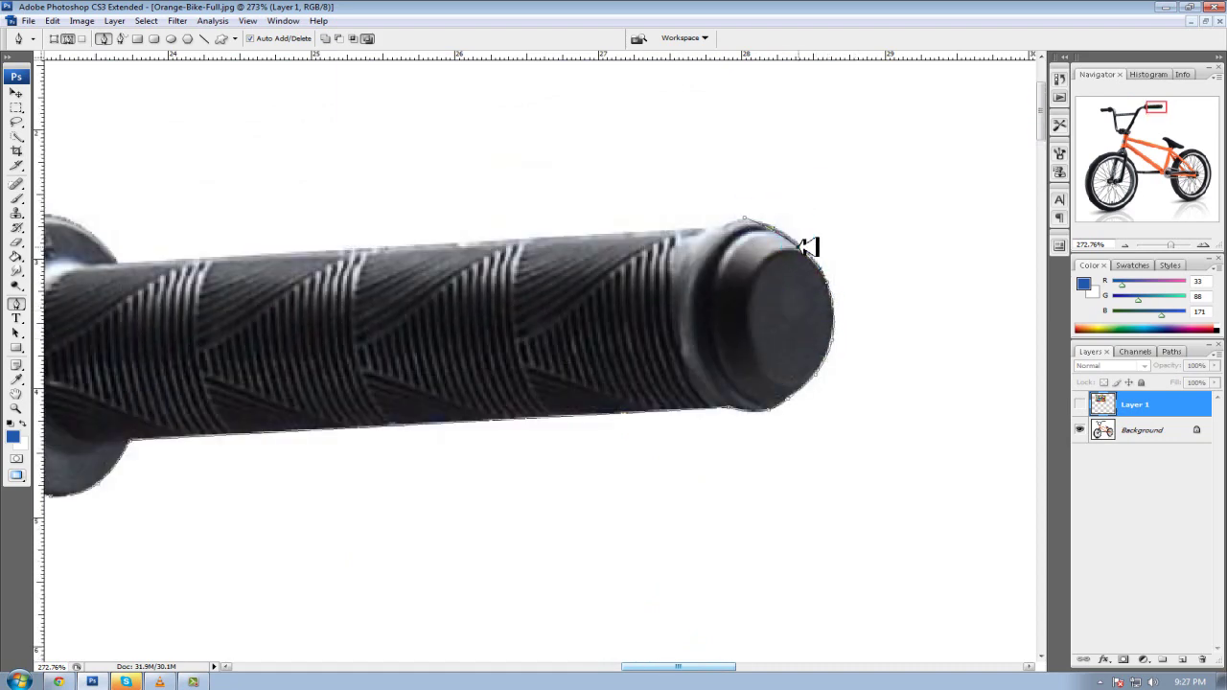
Curve the path around the grip's end cap and top edge, back to the bar's upper bend.
left_click(493, 233)
mouse_move(671, 665)
left_mouse_down()
mouse_move(635, 665)
mouse_move(655, 665)
left_mouse_up()
left_click(570, 246)
left_click(891, 231)
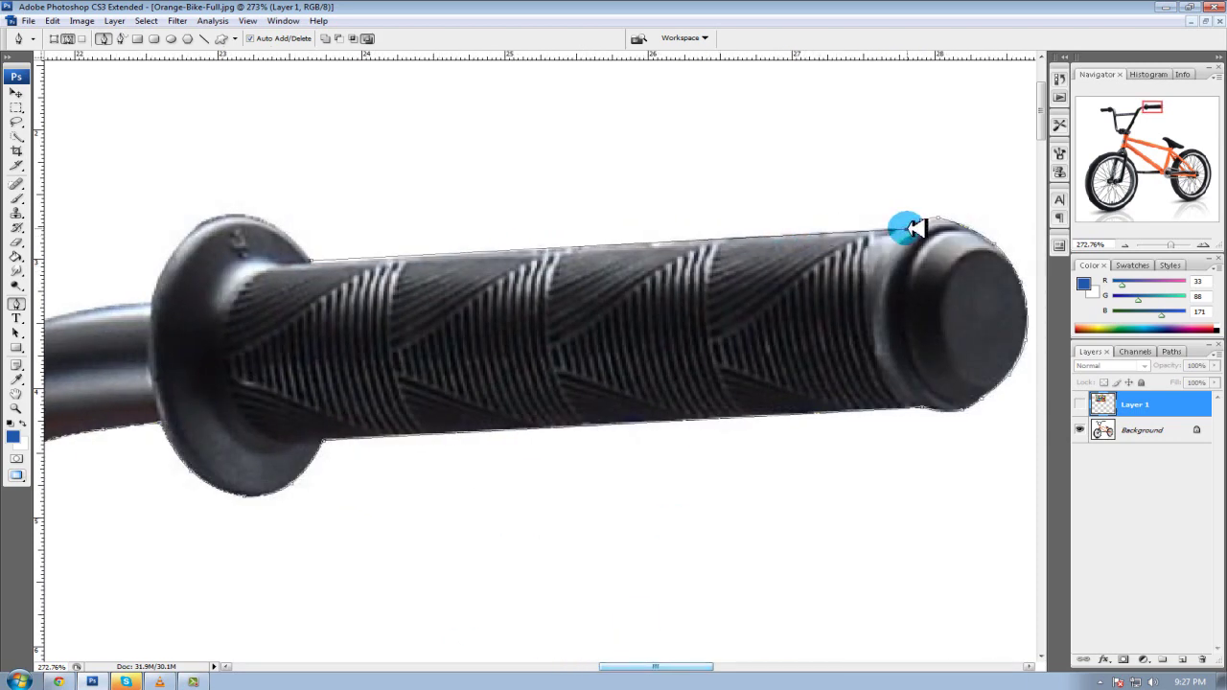
left_click(158, 301)
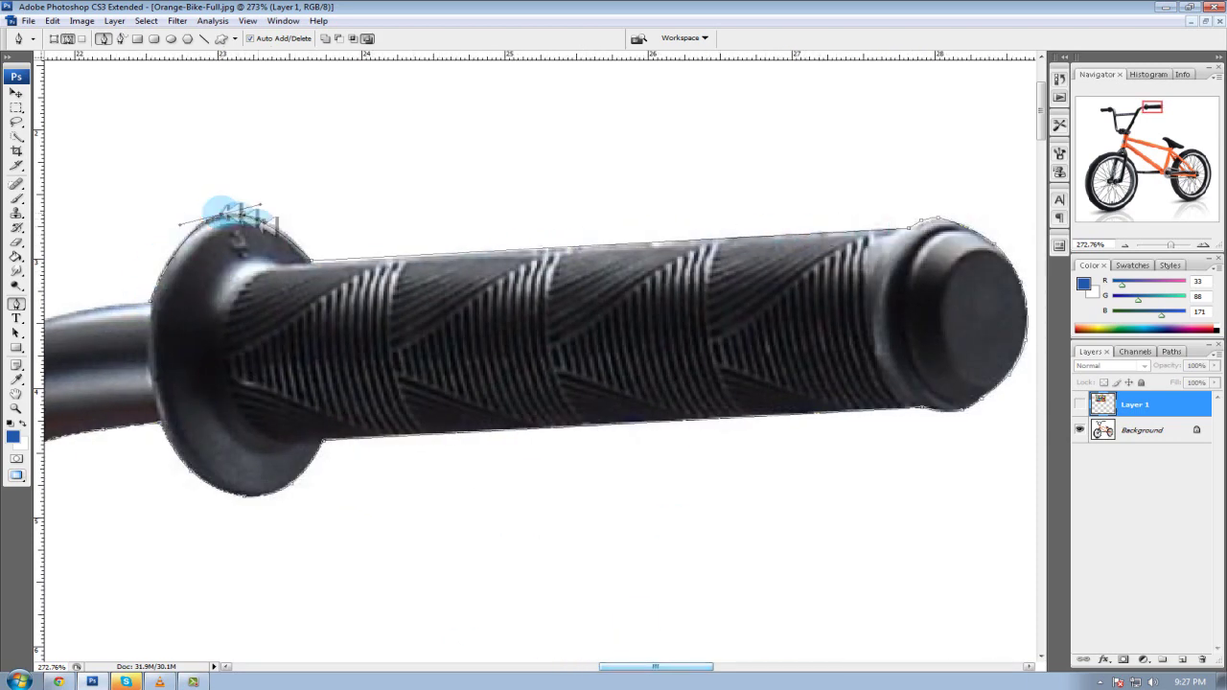
left_click_drag(633, 665, 552, 665)
left_click(424, 625)
left_click_drag(608, 482, 579, 393)
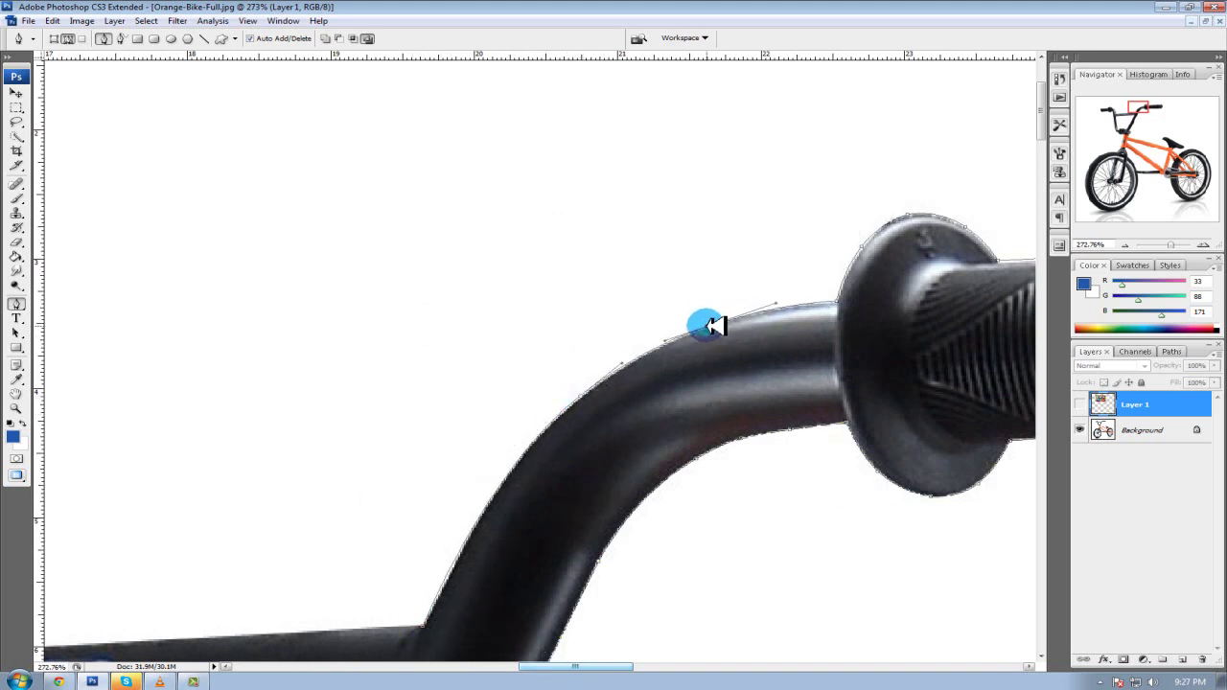
Add curved anchors where the left bar meets its grip, hugging the handlebar edge.
left_click_drag(573, 666, 458, 666)
scroll(112, 572, "down", 5)
left_click(321, 307)
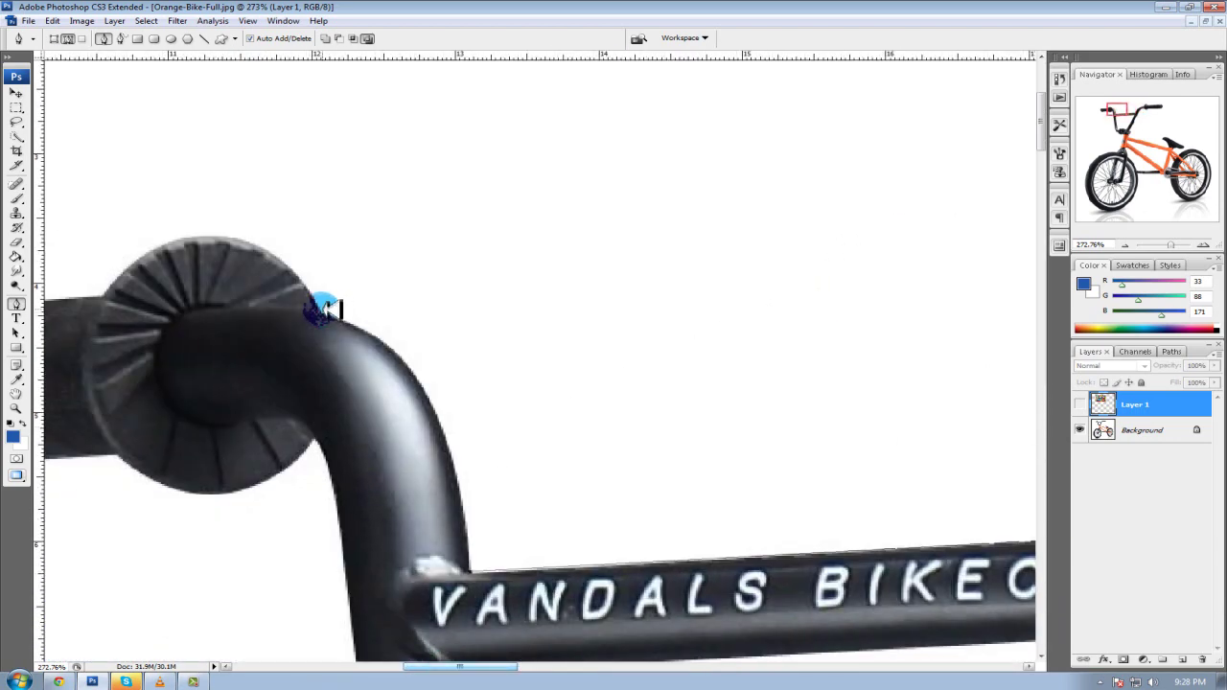
left_click_drag(432, 401, 469, 467)
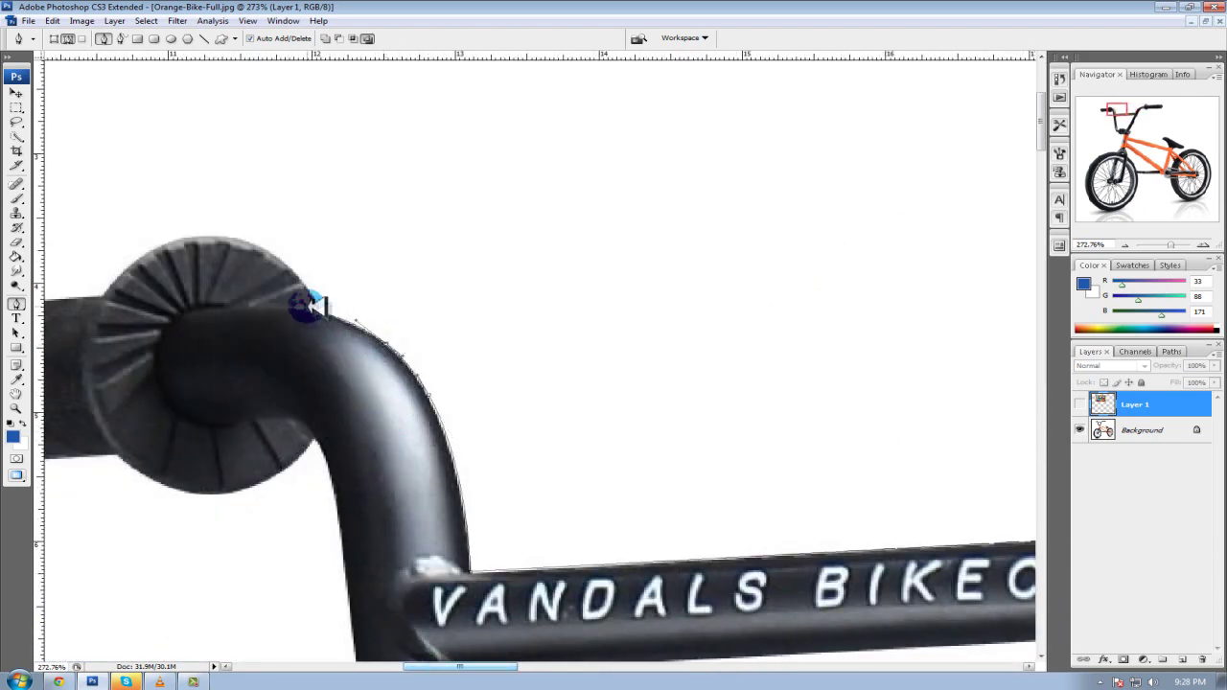
Bring up the media player, expand its playlist, then minimize it back to the image.
left_click(159, 682)
left_click(260, 510)
left_click(438, 578)
left_click(360, 510)
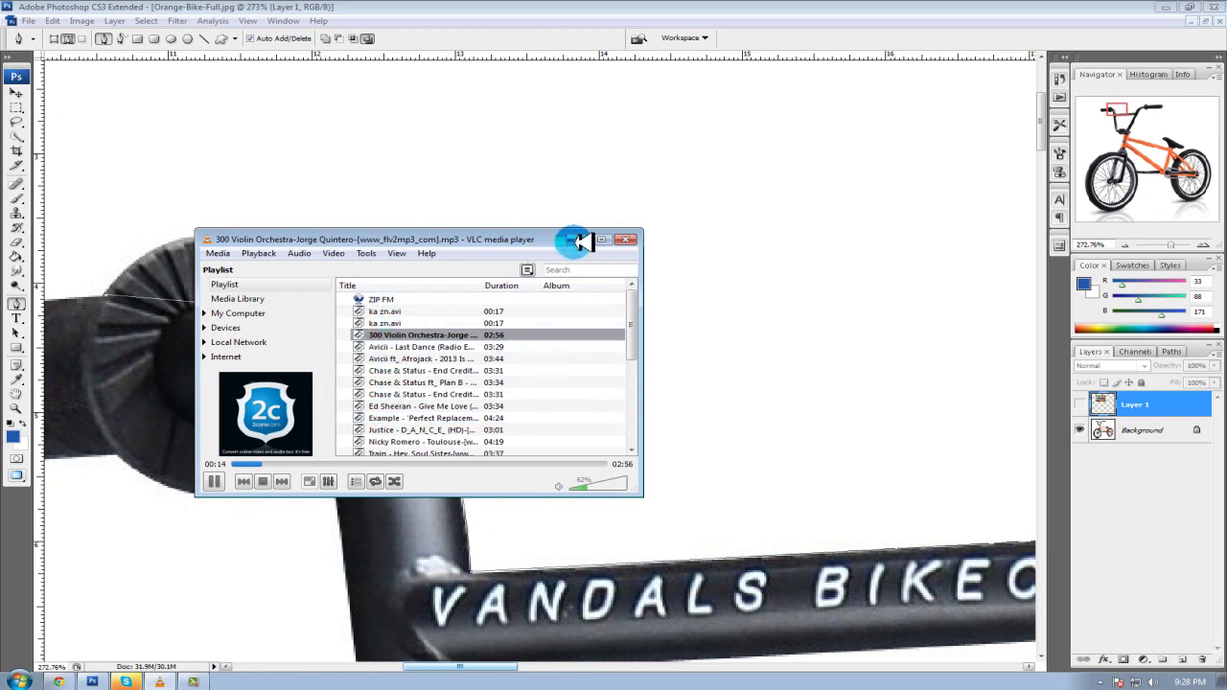
left_click(576, 240)
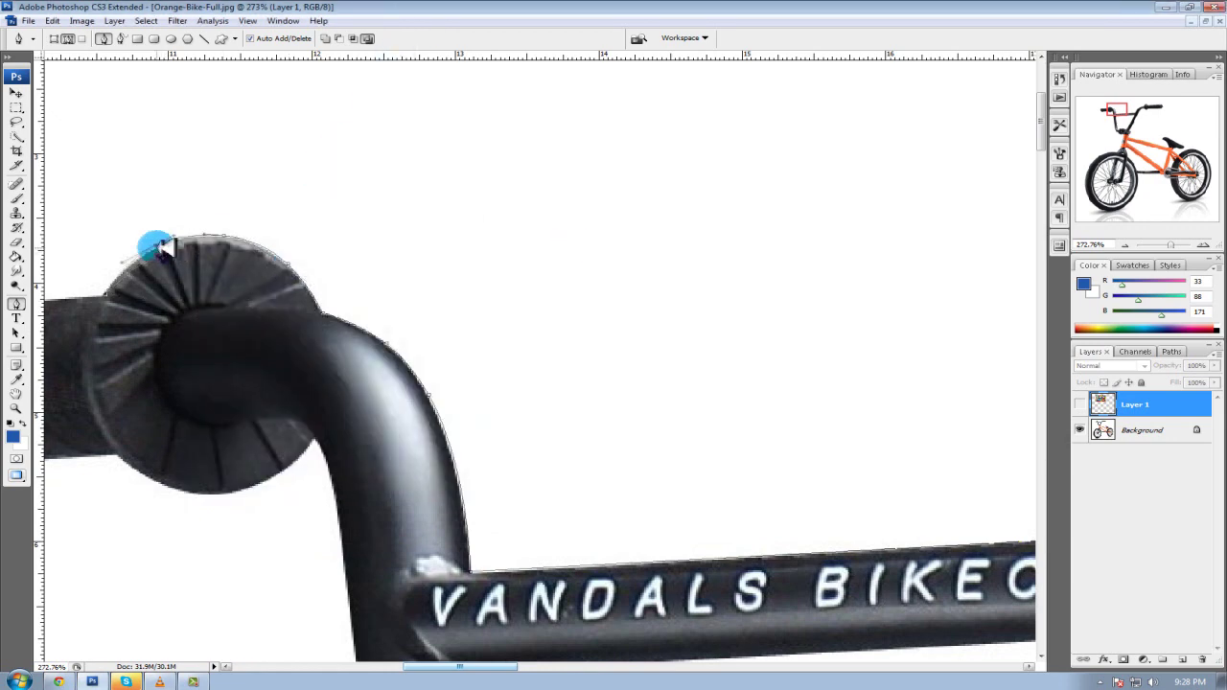
Trace the path over the left grip's top edge, around its end and along its bottom.
left_click_drag(463, 674, 395, 674)
left_click(401, 313)
left_click_drag(455, 470, 347, 410)
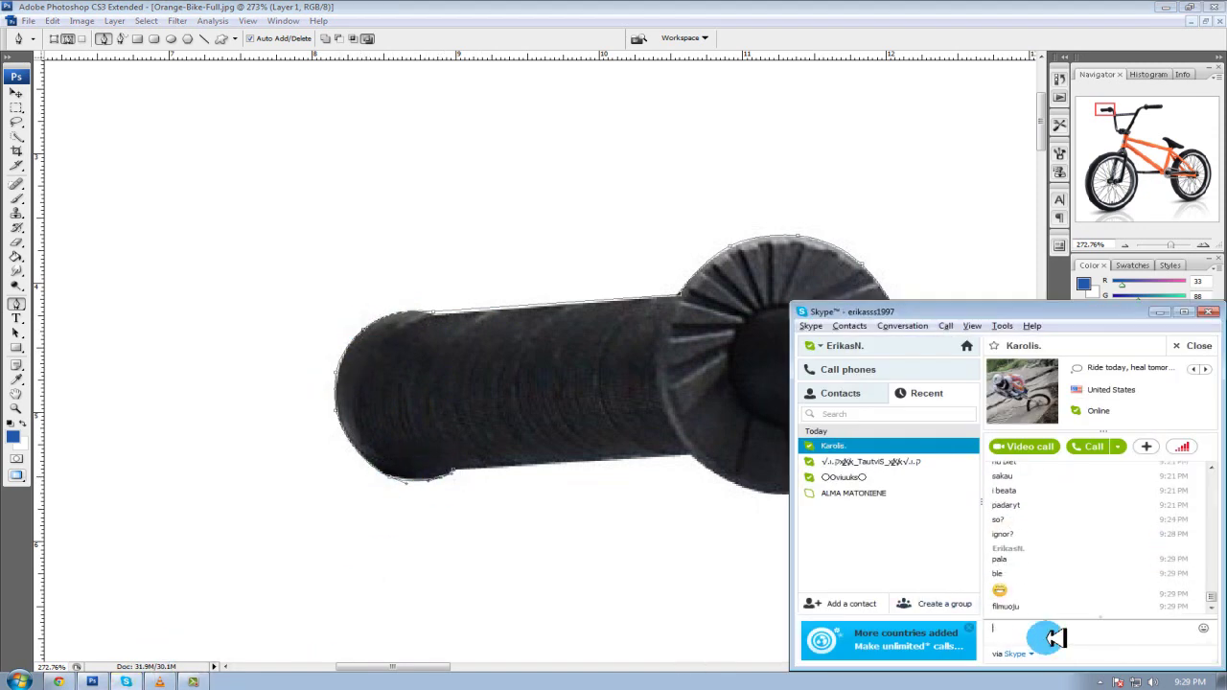
left_click(687, 453)
left_click_drag(890, 441, 800, 448)
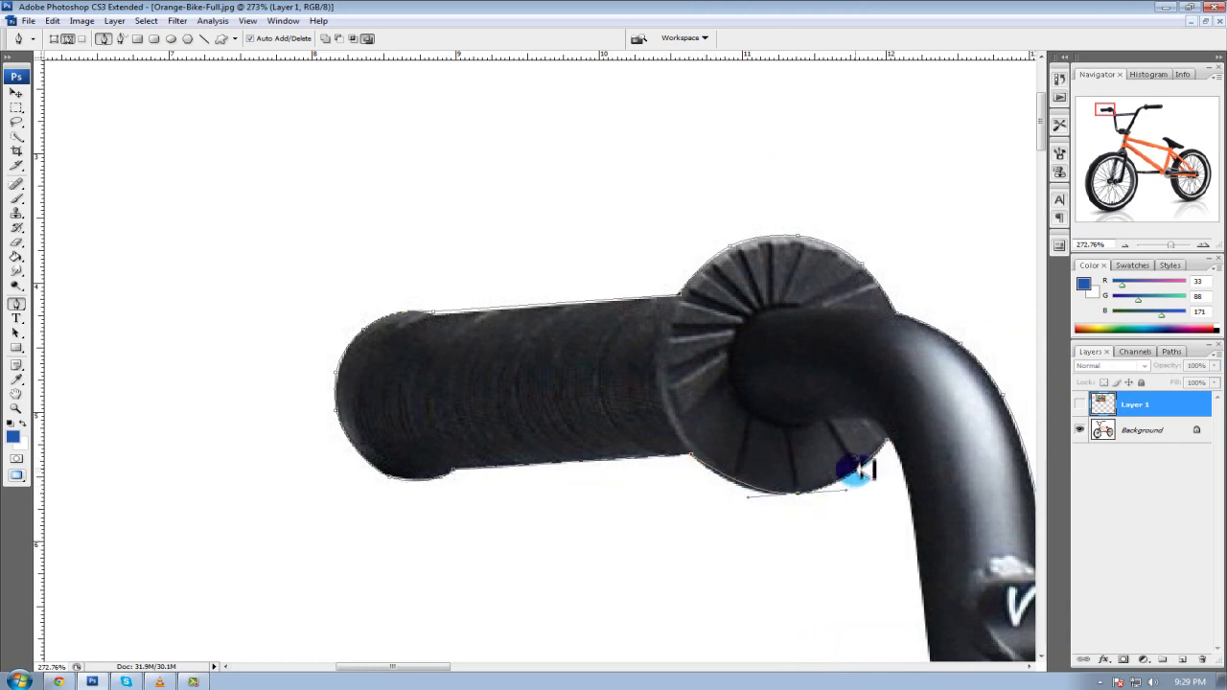
Extend the path down the left handlebar tube, bending it to follow the tube's edge.
scroll(747, 489, "down", 5)
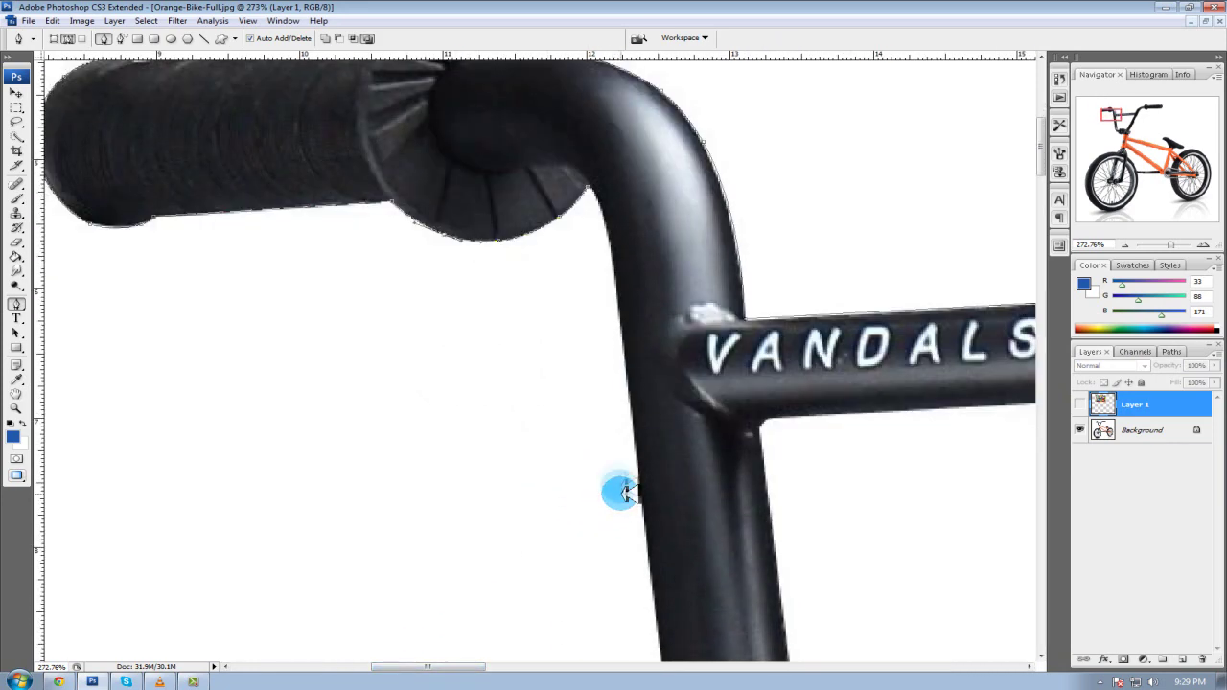
scroll(671, 488, "down", 5)
scroll(709, 547, "down", 3)
left_click_drag(660, 278, 673, 288)
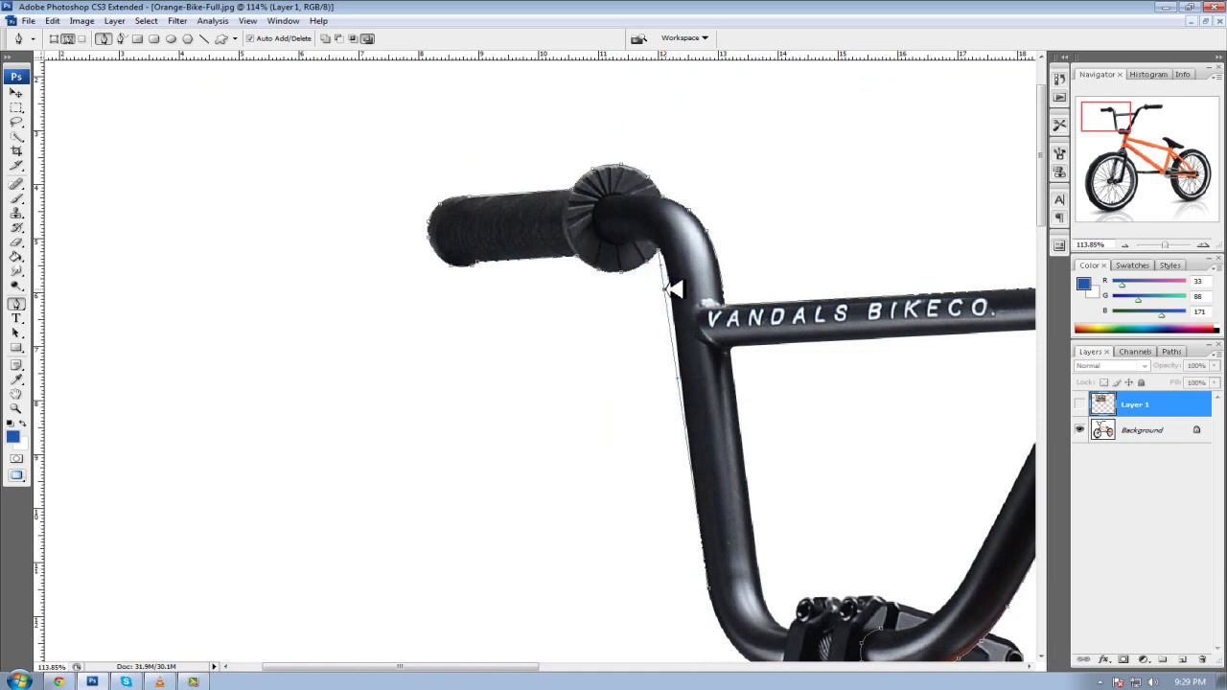
scroll(674, 268, "up", 3)
scroll(630, 282, "up", 2)
scroll(680, 482, "down", 3)
scroll(712, 471, "up", 3)
scroll(671, 384, "down", 5)
scroll(733, 551, "down", 3)
scroll(671, 479, "right", 5)
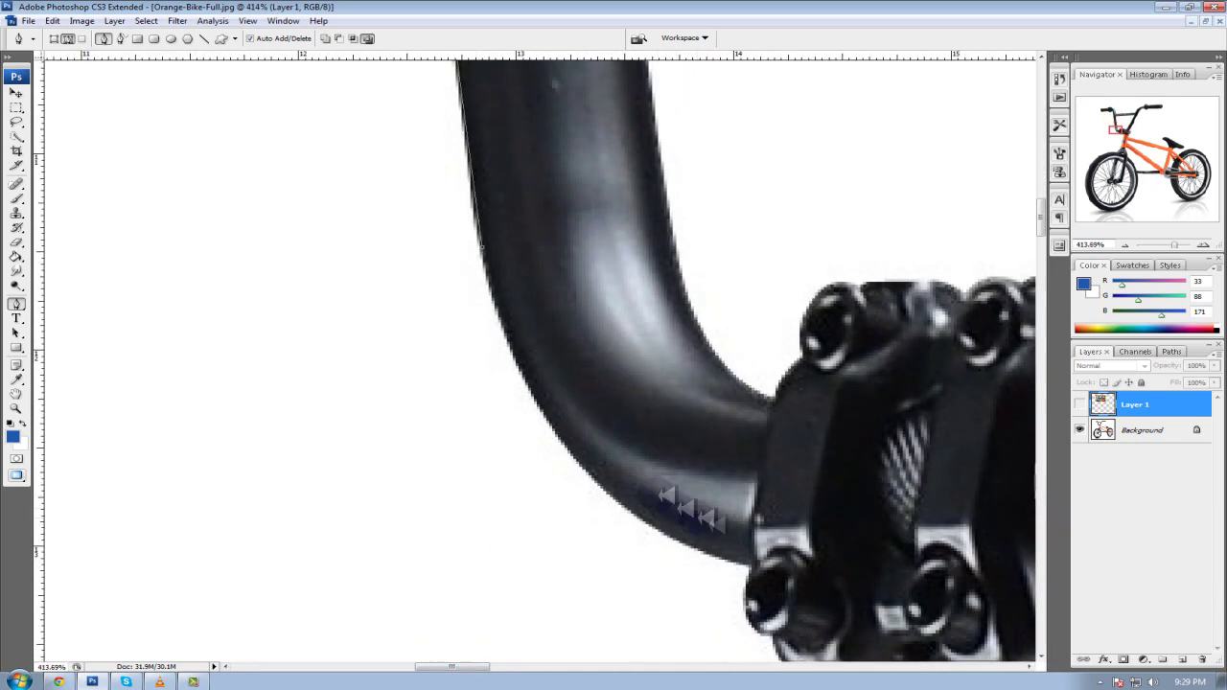
left_click_drag(635, 425, 586, 467)
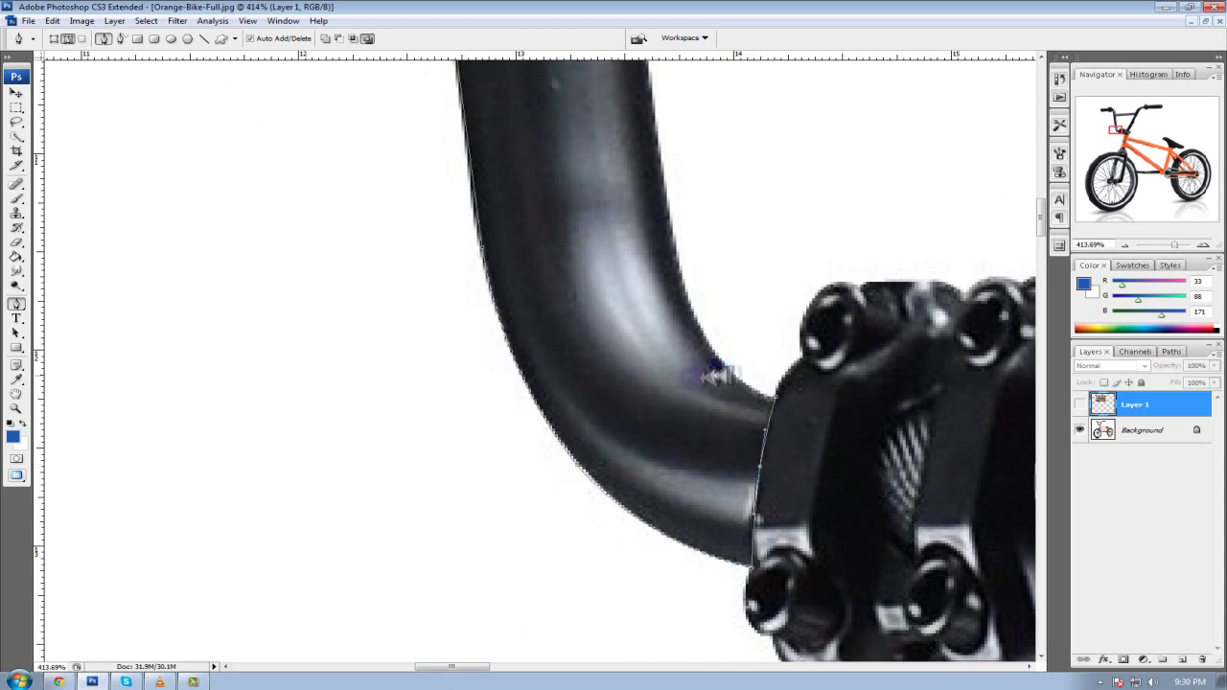
Place the final anchors to close the handlebar and stem path.
scroll(728, 374, "up", 3)
scroll(719, 616, "down", 3)
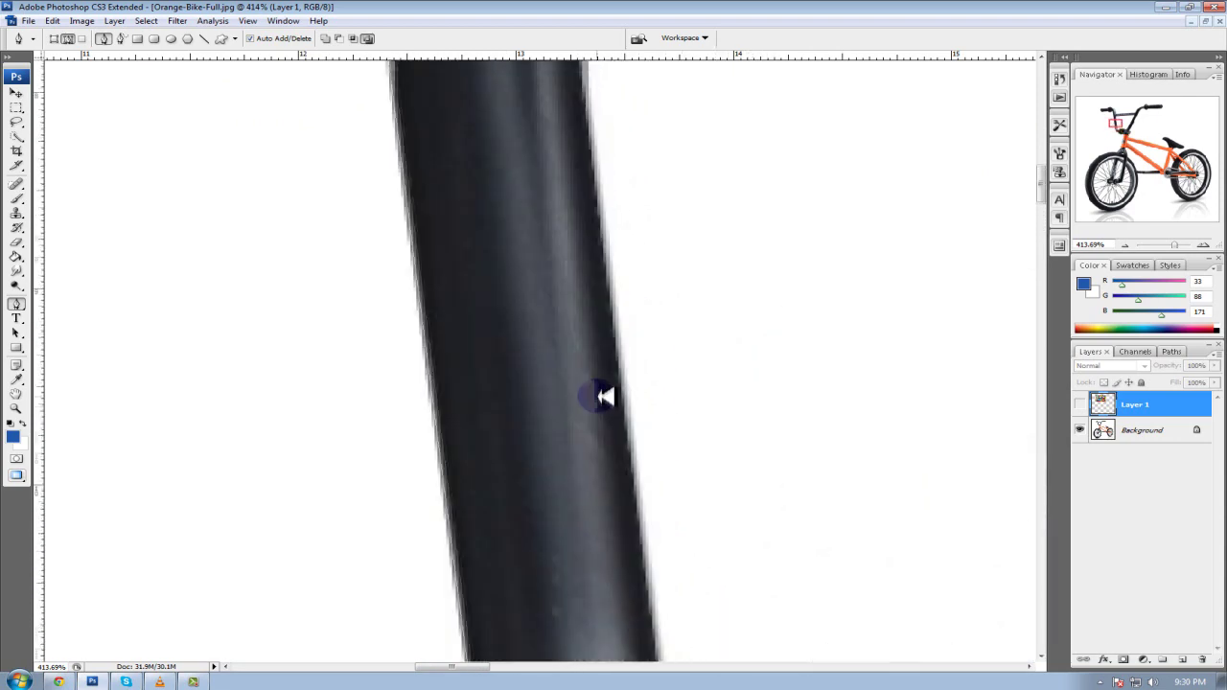
scroll(603, 397, "down", 2)
scroll(593, 215, "up", 5)
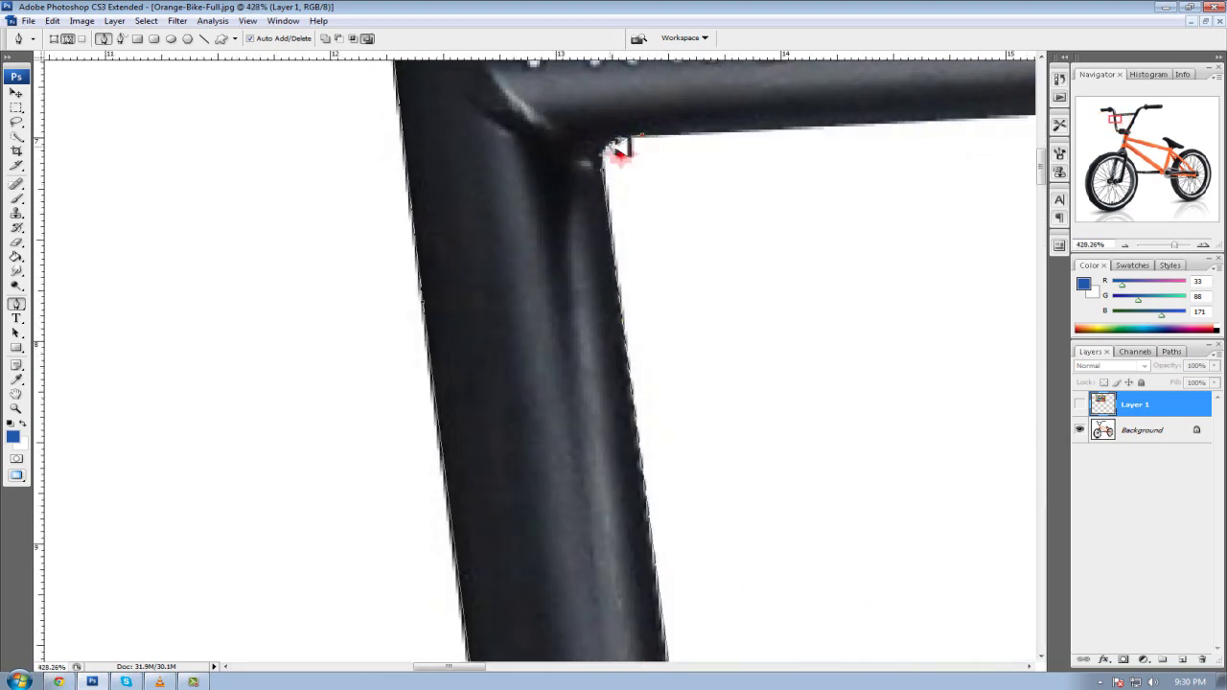
left_click_drag(480, 665, 513, 664)
scroll(589, 539, "down", 5)
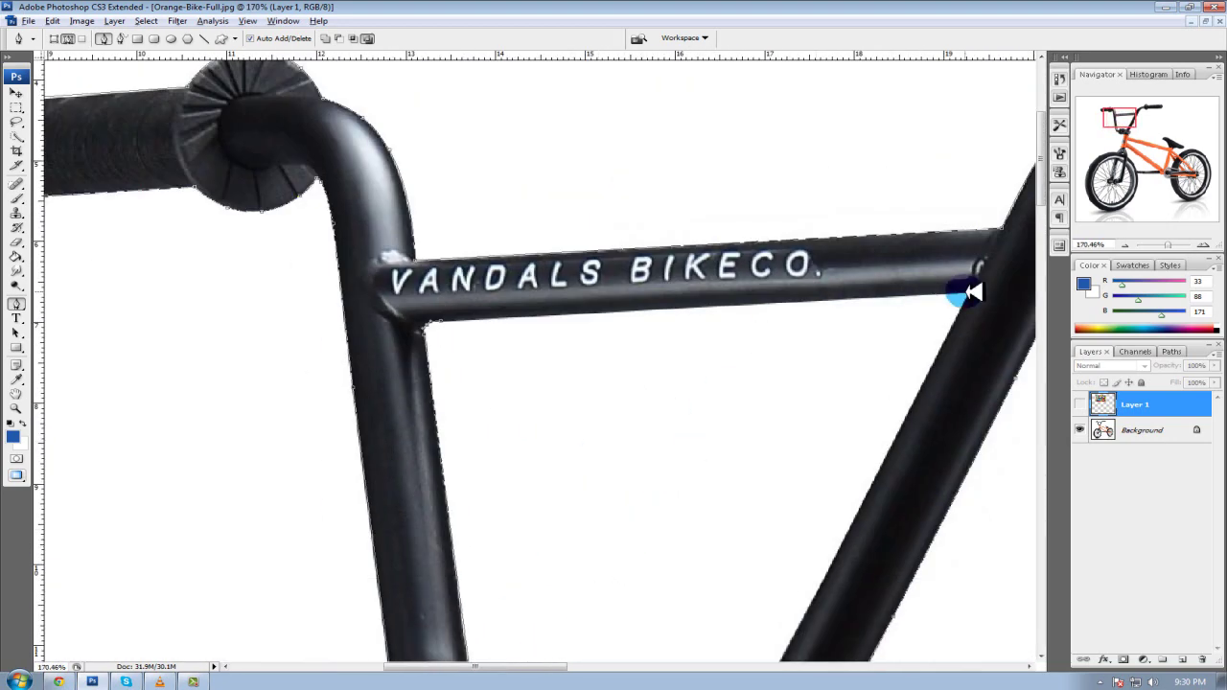
scroll(944, 302, "down", 3)
left_click_drag(757, 527, 808, 494)
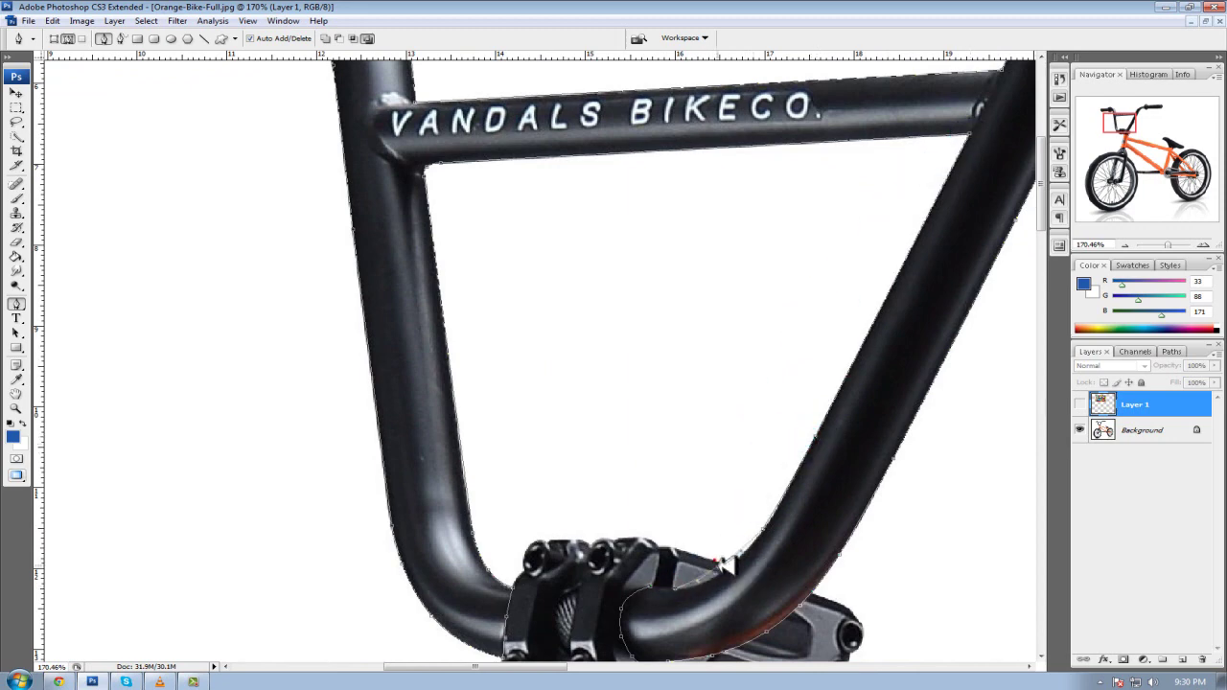
scroll(666, 587, "up", 4)
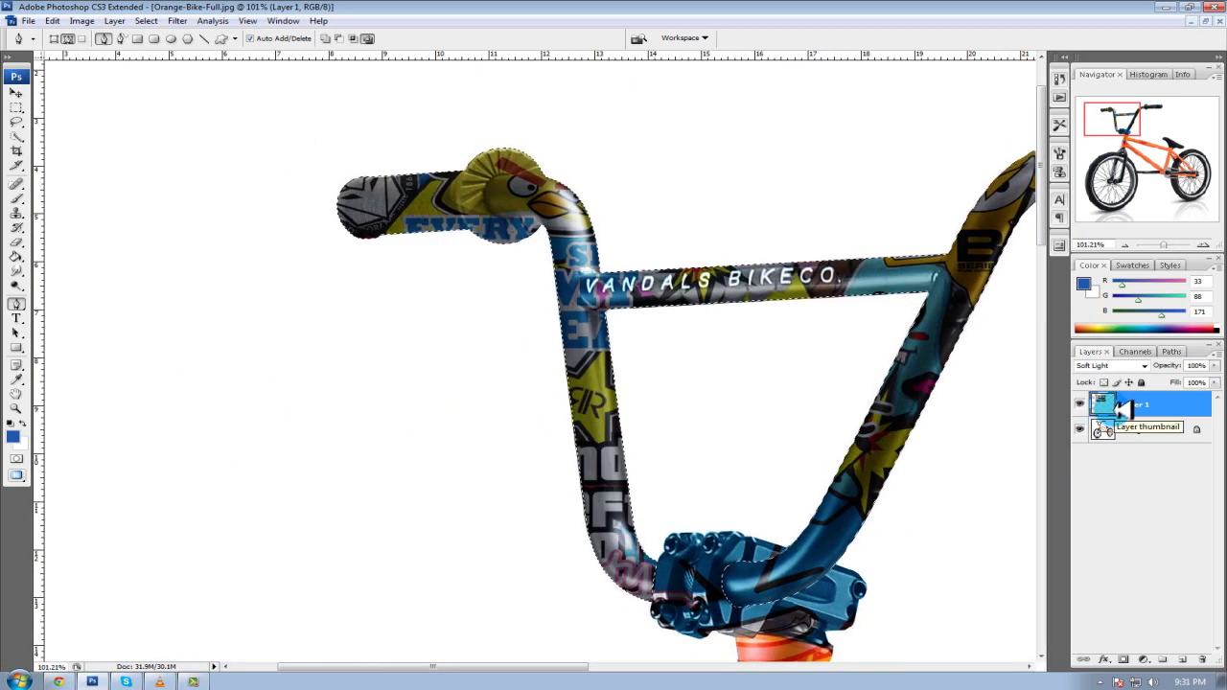
Hide Layer 1 and Paste Into the handlebar selection, creating sticker Layer 2.
left_click(1079, 404)
left_click(16, 106)
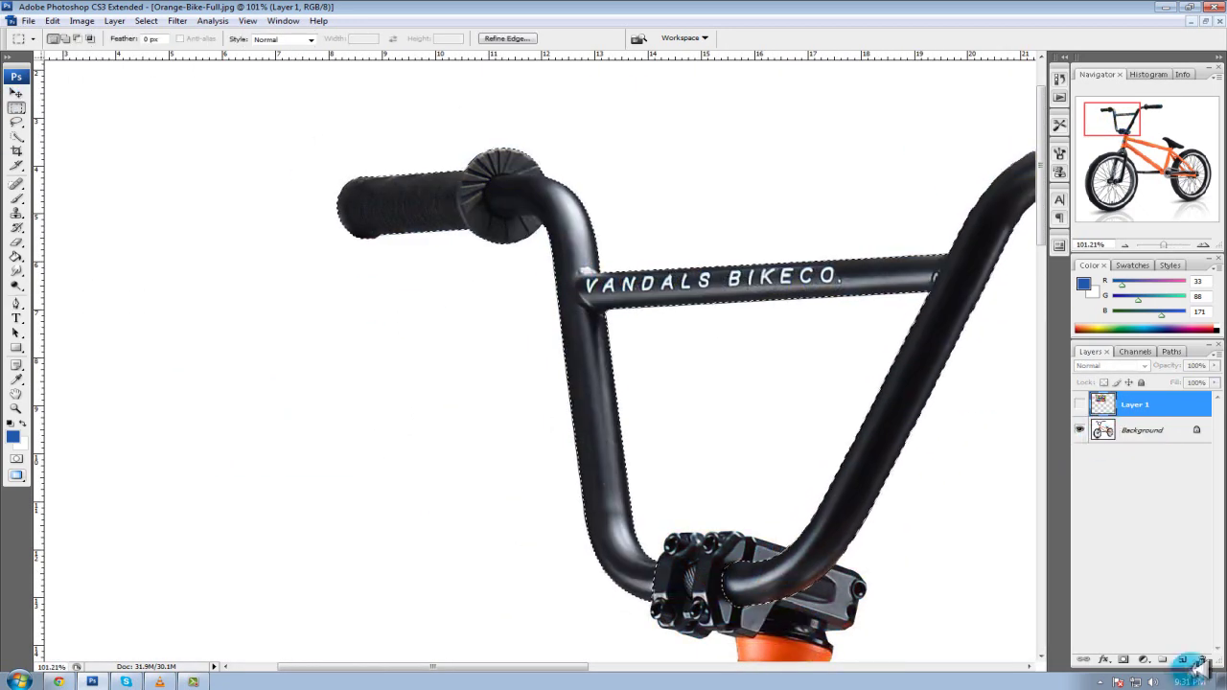
key("ctrl+shift+v")
scroll(774, 364, "down", 3)
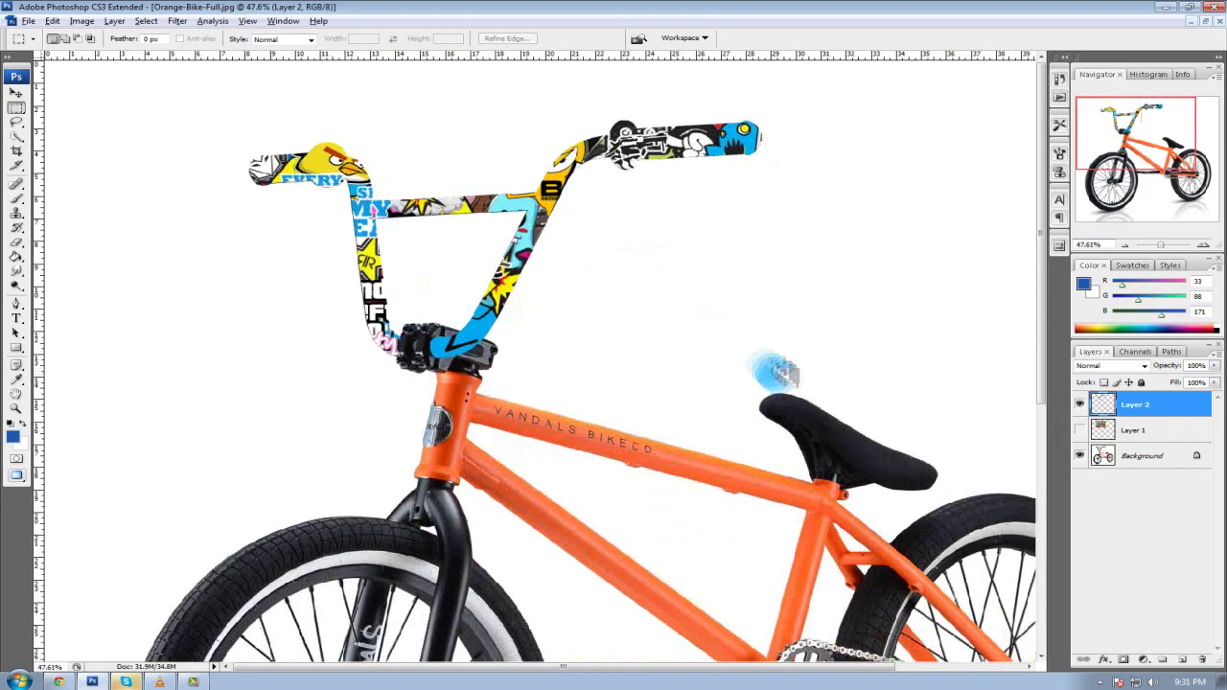
scroll(775, 364, "up", 2)
Cycle Layer 2's blend modes, settle on Color Dodge, then hide the layer.
left_click(1117, 366)
left_click(1120, 389)
scroll(1120, 374, "down", 2)
scroll(1119, 374, "down", 2)
scroll(1119, 374, "down", 2)
scroll(1120, 374, "down", 2)
scroll(1120, 375, "down", 2)
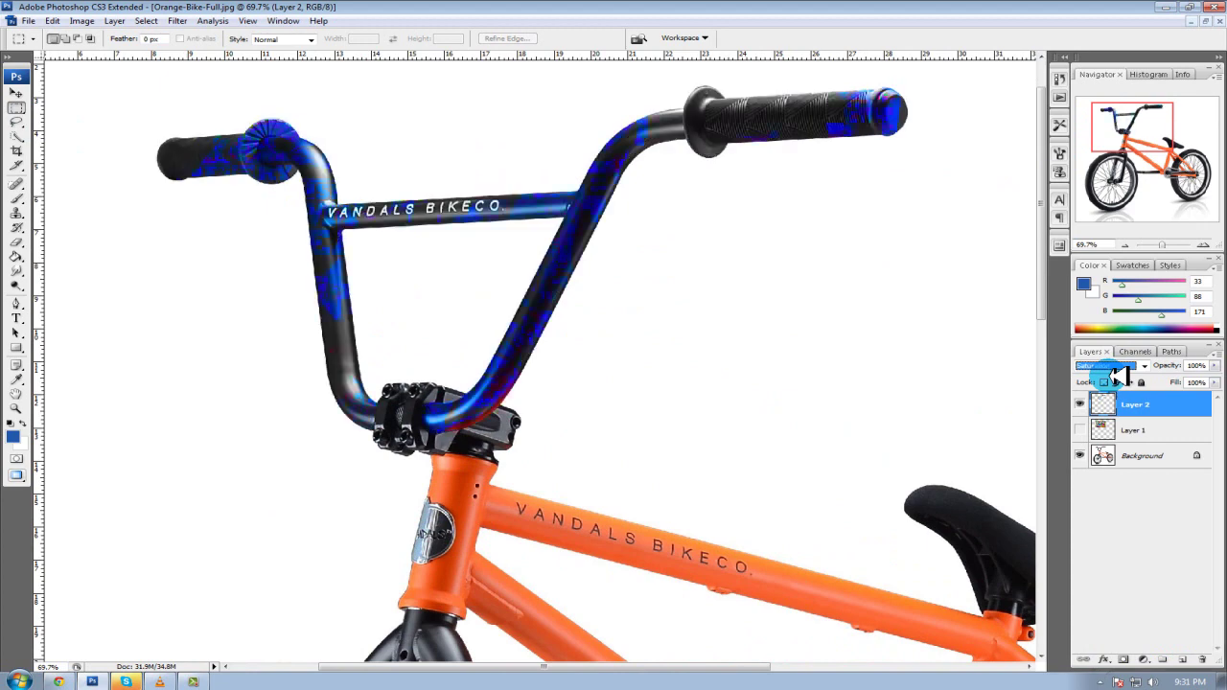
scroll(1119, 375, "down", 2)
scroll(1119, 375, "down", 1)
scroll(1120, 375, "down", 1)
scroll(1120, 374, "down", 1)
scroll(1120, 375, "down", 2)
scroll(1119, 375, "down", 1)
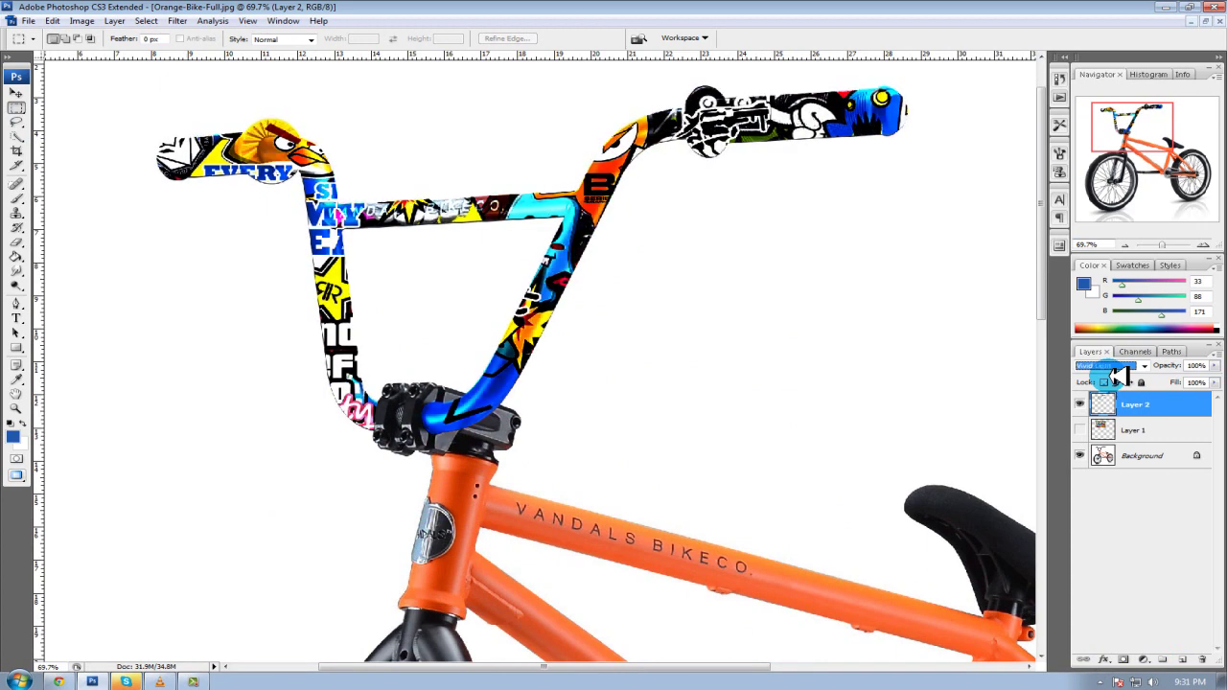
scroll(1119, 375, "up", 2)
scroll(1120, 375, "down", 1)
scroll(1120, 375, "up", 2)
scroll(1119, 375, "up", 2)
scroll(1120, 375, "up", 2)
scroll(1120, 375, "up", 2)
scroll(1120, 375, "up", 2)
scroll(1120, 375, "up", 2)
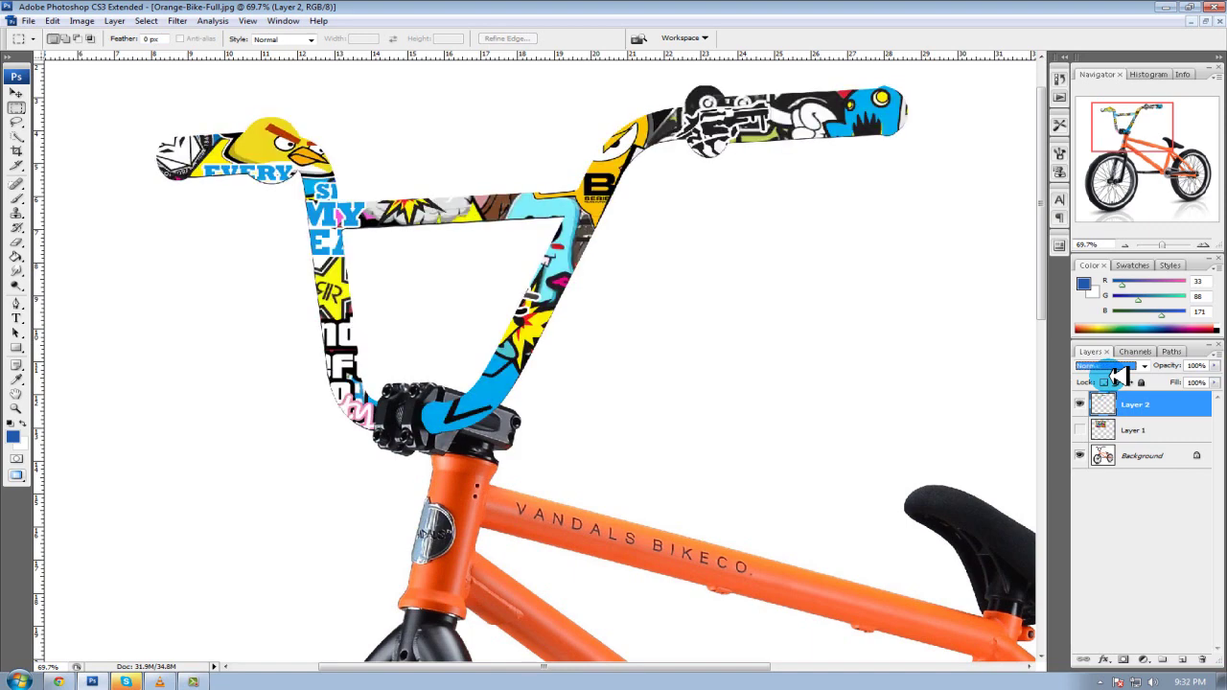
scroll(1131, 372, "down", 3)
scroll(1131, 372, "down", 5)
scroll(1131, 372, "down", 2)
scroll(1131, 372, "down", 2)
scroll(1131, 372, "up", 2)
scroll(1131, 372, "up", 2)
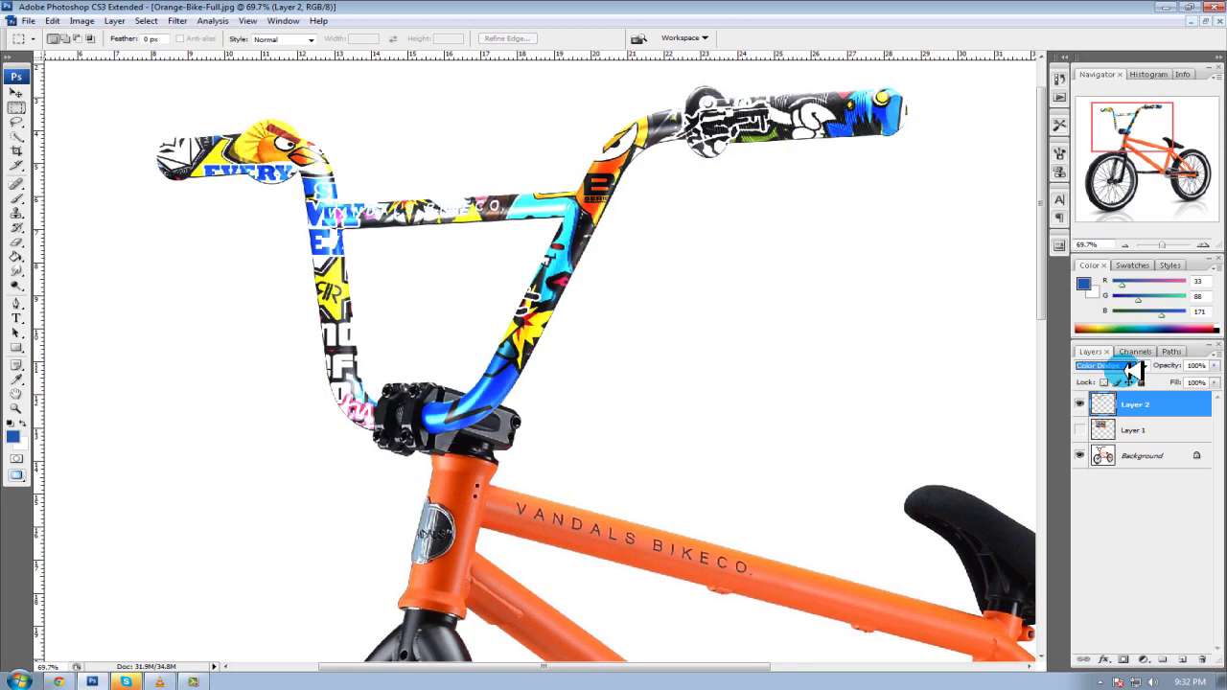
left_click(1080, 404)
scroll(709, 184, "up", 2)
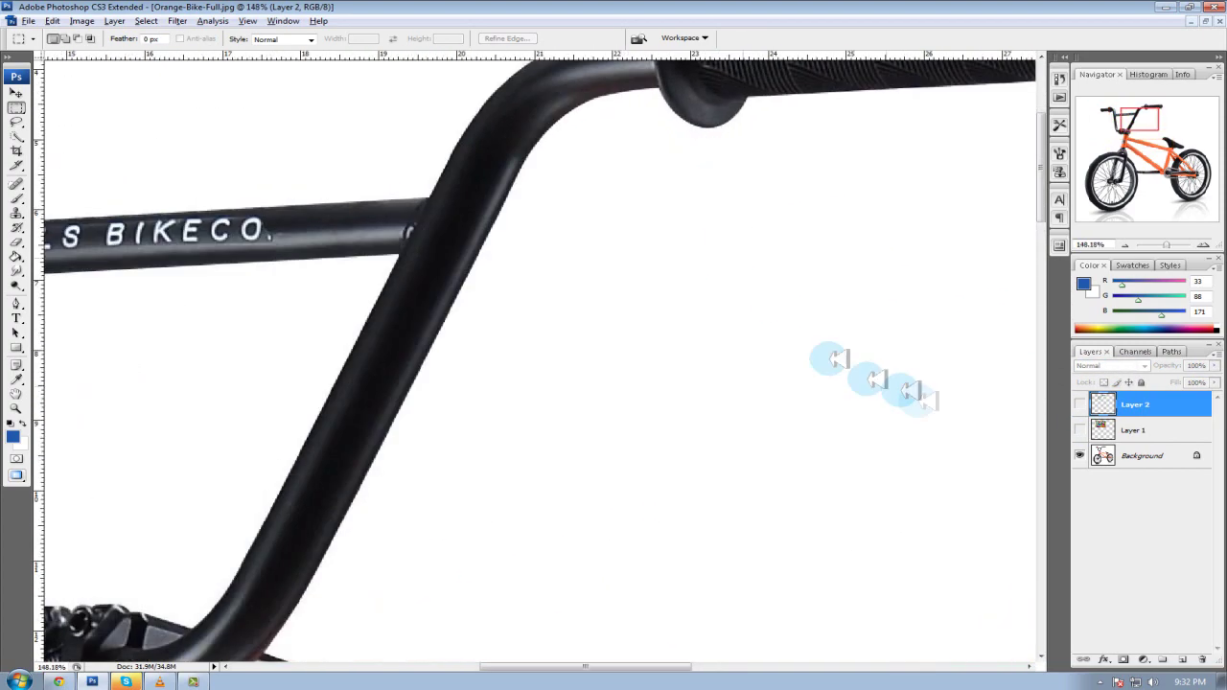
Show Layer 2 again with the Eraser tool and its opacity lowered to 25%.
scroll(1035, 196, "up", 3)
left_click(1080, 403)
left_click(16, 241)
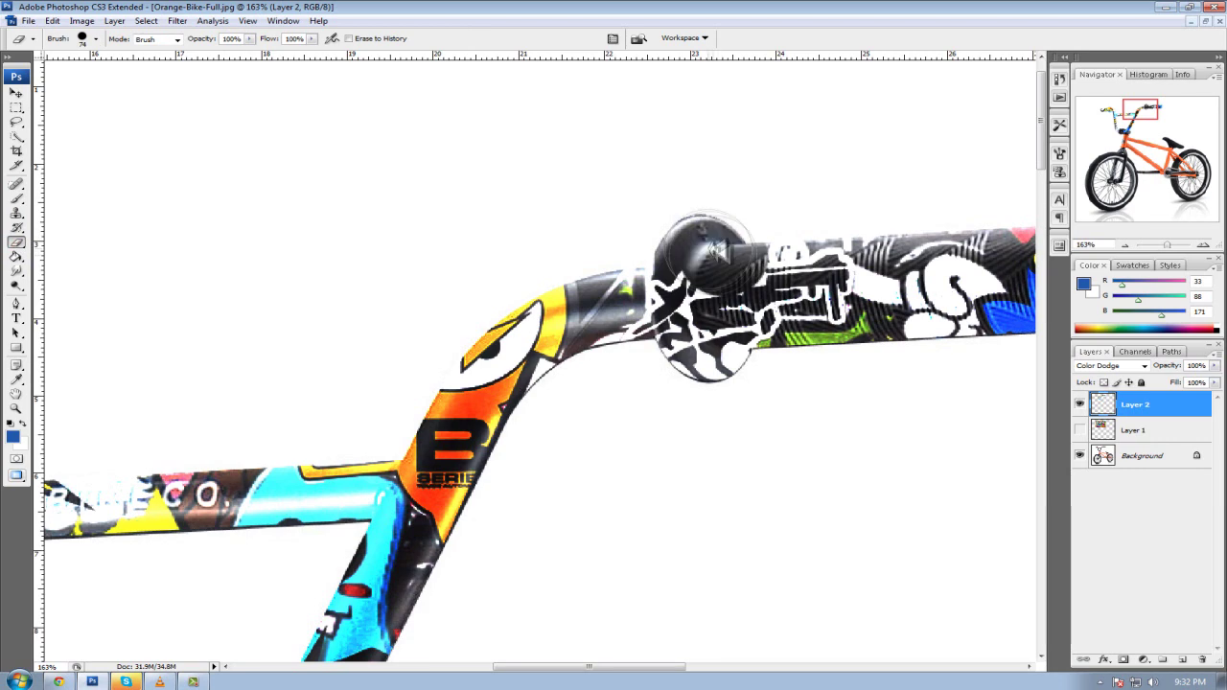
left_click_drag(1215, 365, 1150, 380)
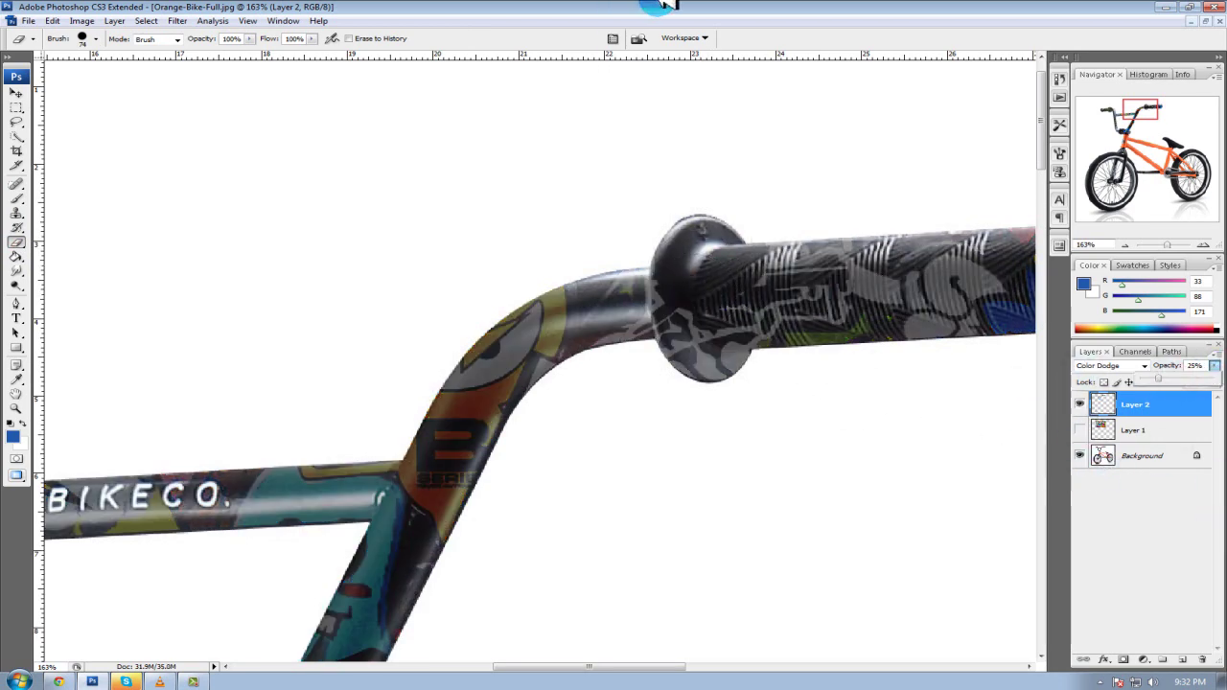
Erase the sticker texture off the grips and where they meet the end caps.
left_click_drag(711, 332, 997, 287)
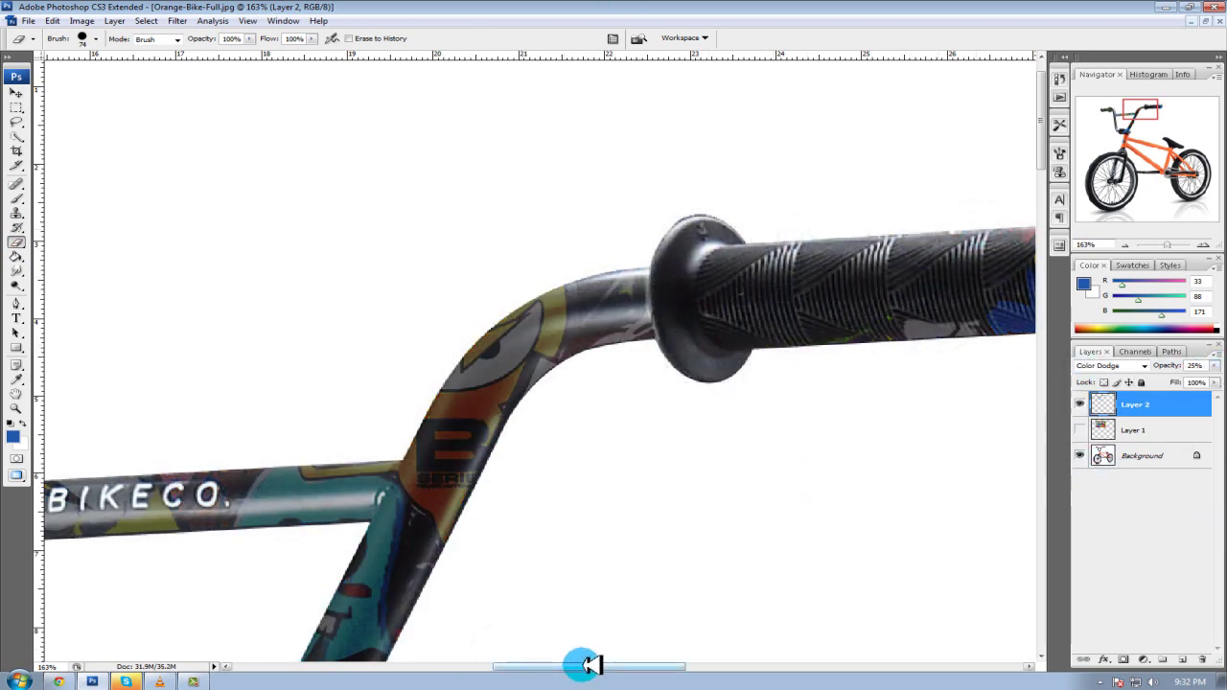
left_click_drag(584, 666, 638, 665)
left_click_drag(825, 249, 863, 307)
left_click_drag(644, 665, 436, 666)
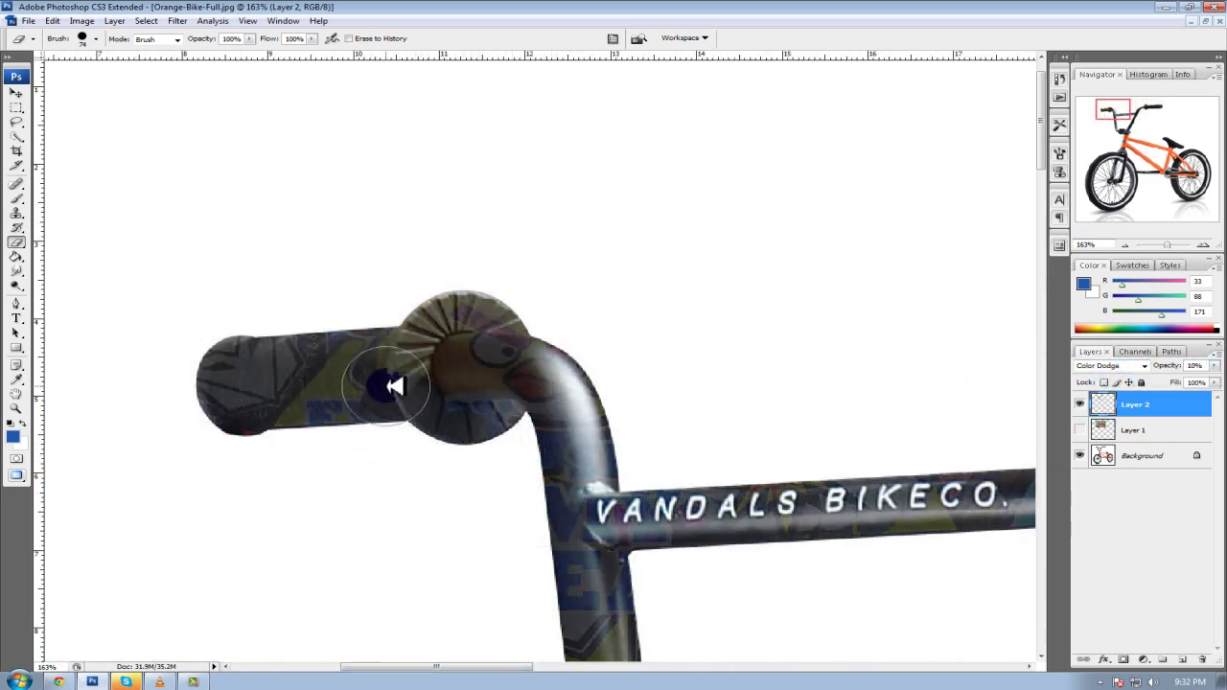
left_click_drag(401, 334, 411, 301)
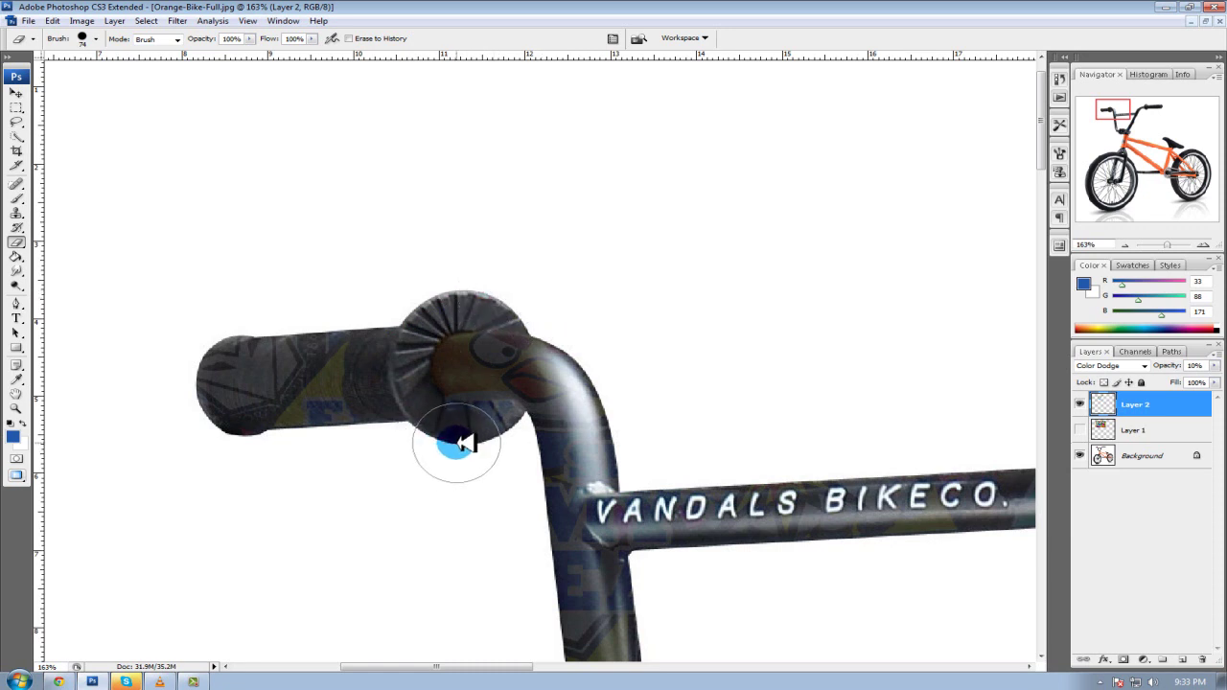
left_click_drag(355, 287, 384, 438)
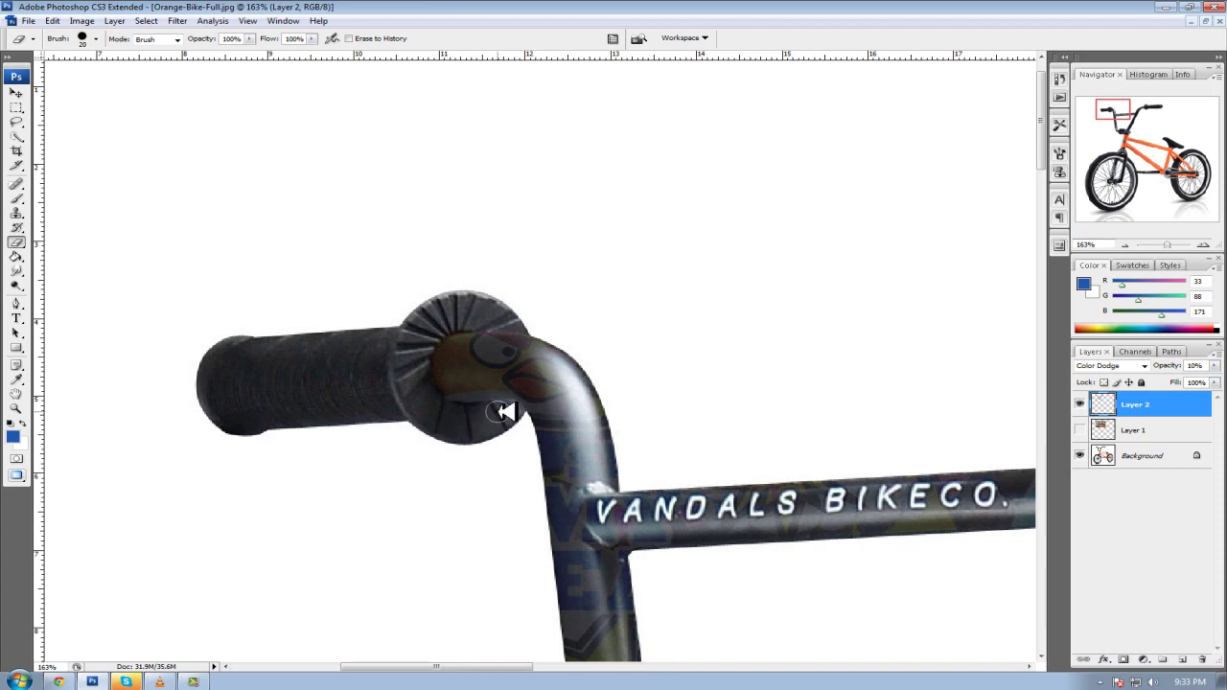
Restore Layer 2 to 100% opacity and clean the end cap edge with a 27 px brush.
left_click_drag(1214, 365, 1222, 378)
scroll(416, 364, "up", 5)
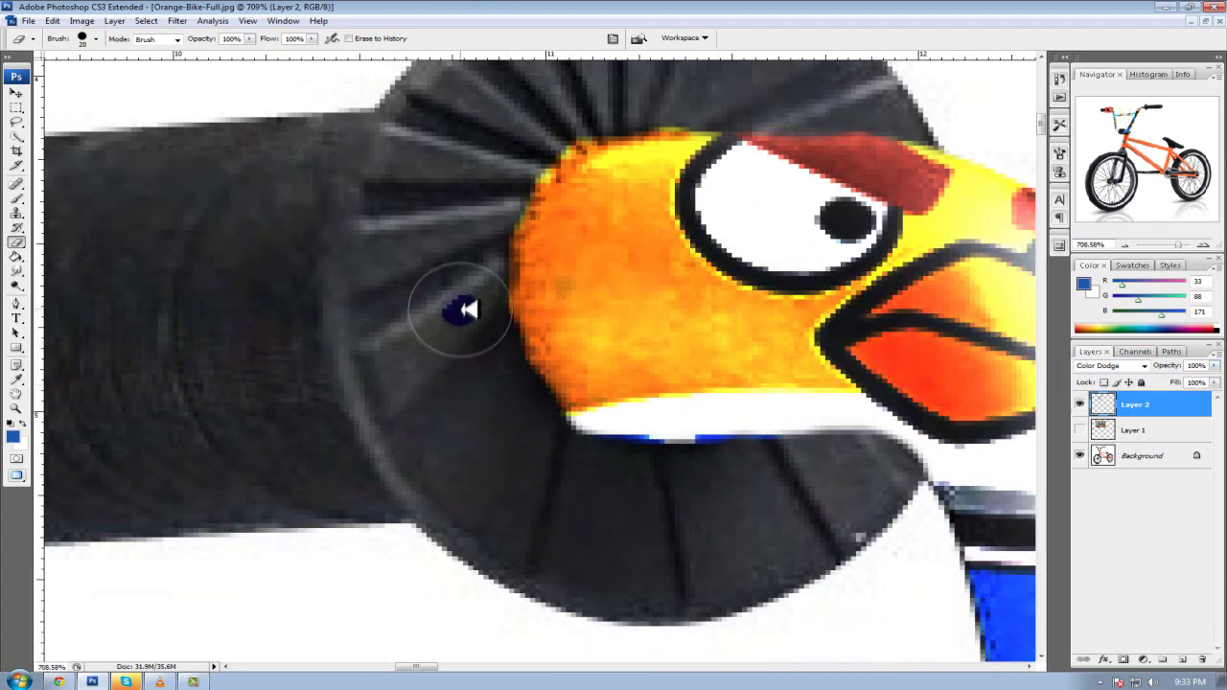
scroll(466, 315, "up", 2)
right_click(413, 212)
double_click(549, 331)
mouse_move(493, 255)
left_mouse_down()
mouse_move(679, 175)
mouse_move(556, 566)
mouse_move(466, 452)
left_mouse_up()
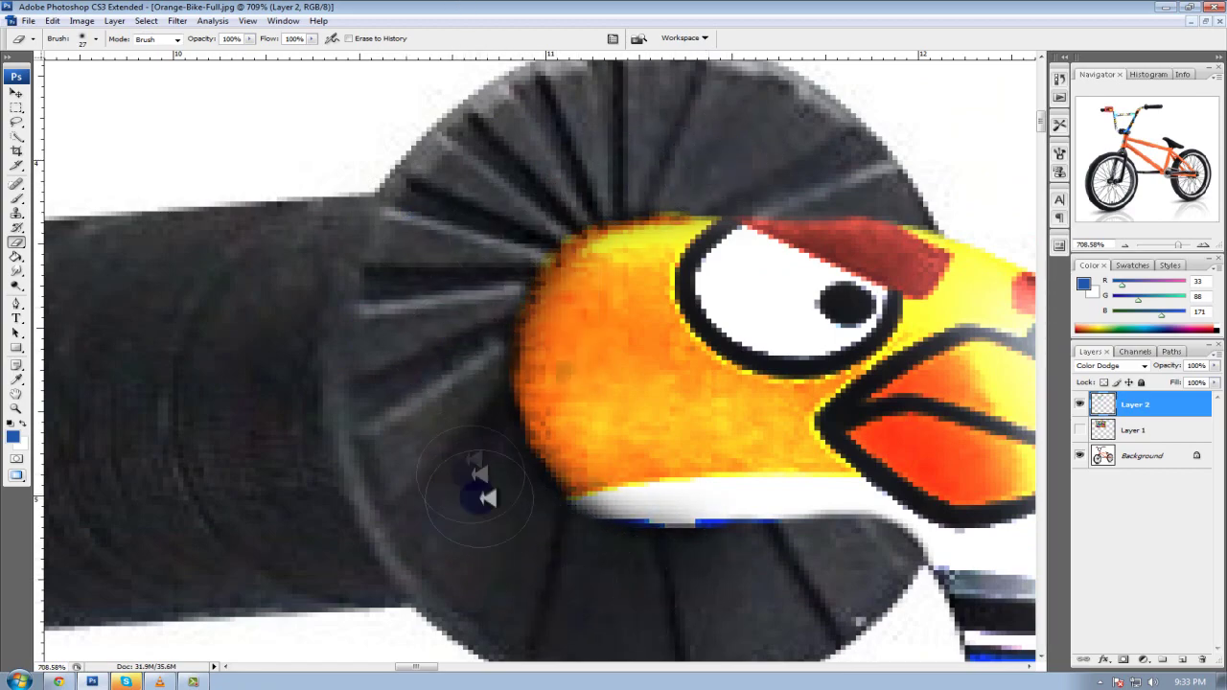
Zoom out to view the sticker-wrapped handlebar on the whole bike.
scroll(466, 452, "down", 5)
scroll(1039, 185, "down", 3)
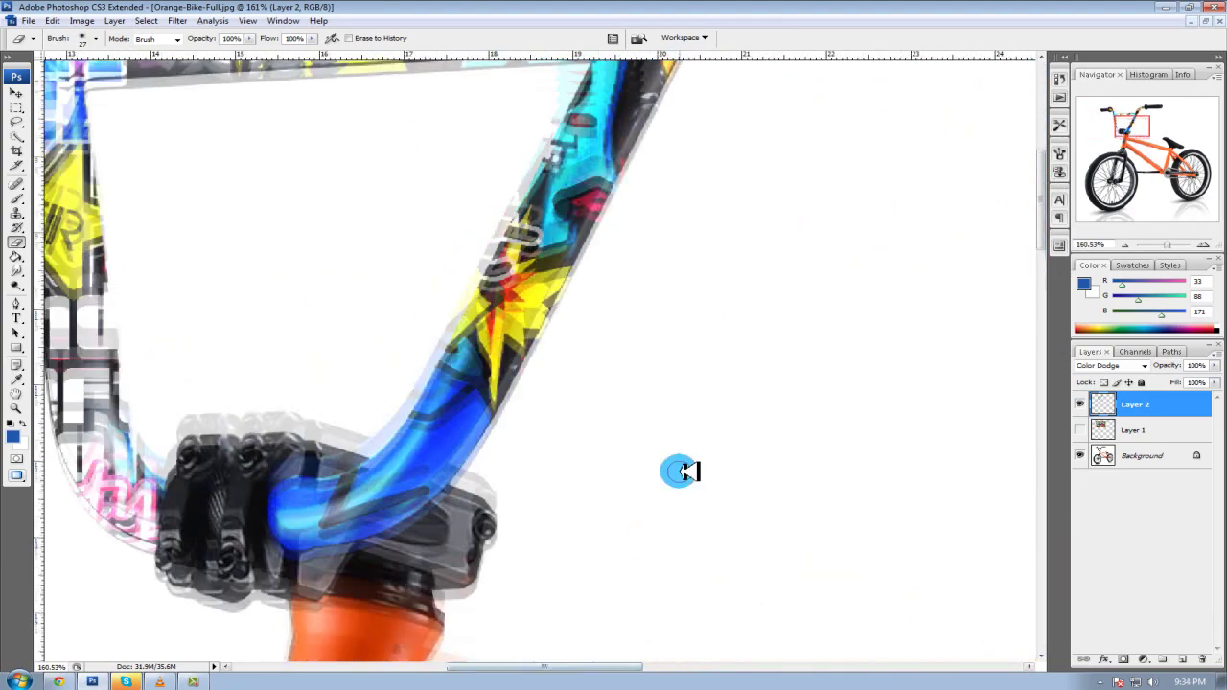
scroll(671, 470, "up", 5)
scroll(776, 227, "up", 3)
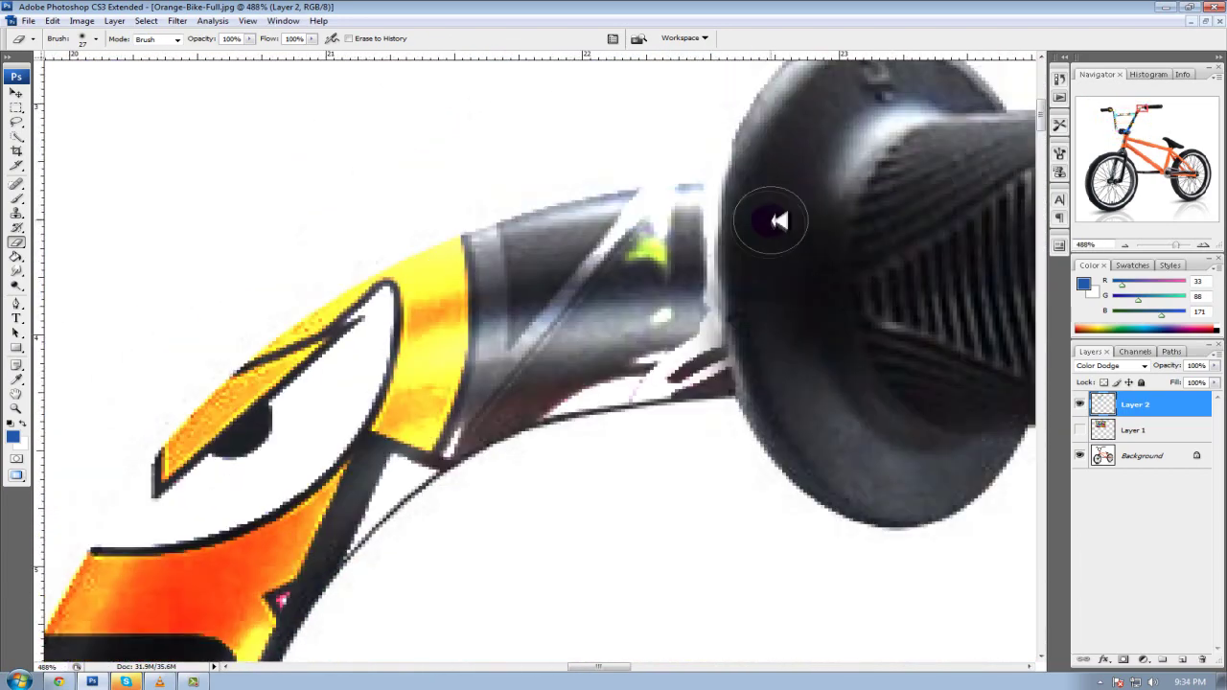
scroll(767, 417, "down", 3)
scroll(840, 406, "down", 3)
scroll(822, 411, "down", 2)
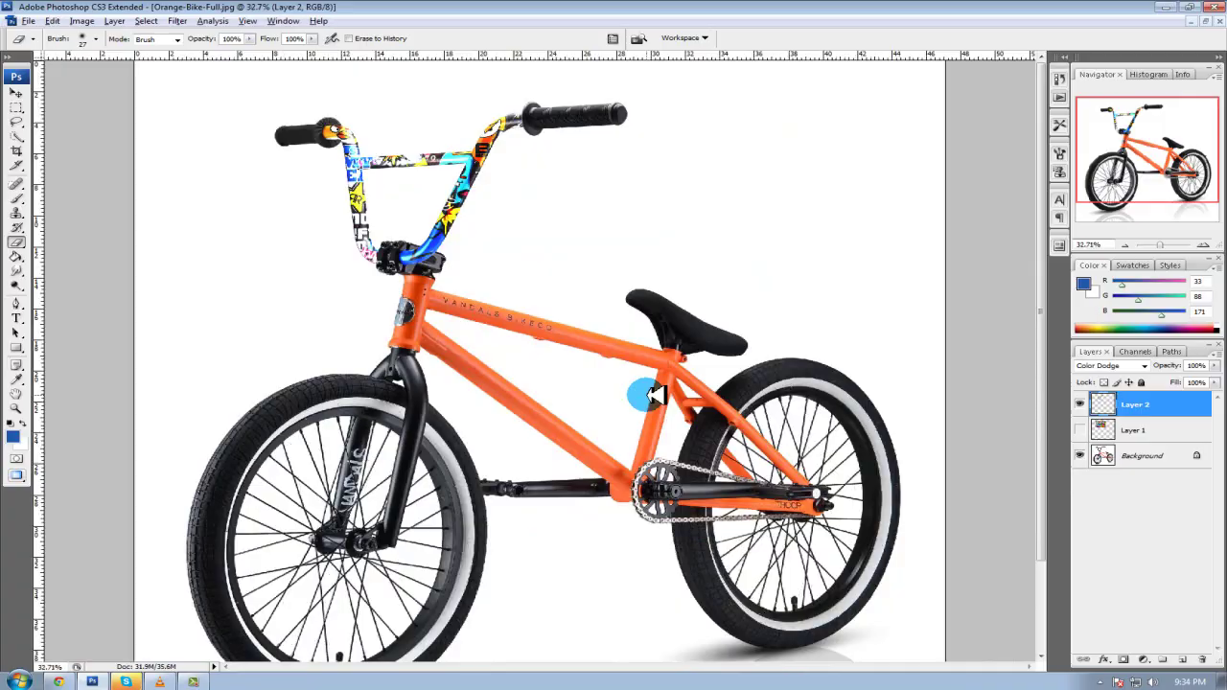